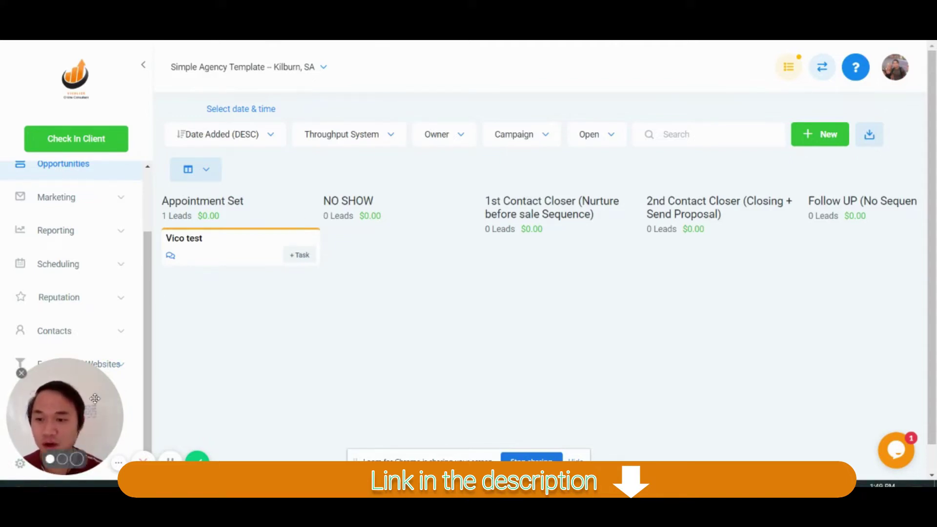
- Open the Appointment Setter Funnel Copy from the Funnels list under Funnels and Websites
left_click_drag(117, 409, 828, 387)
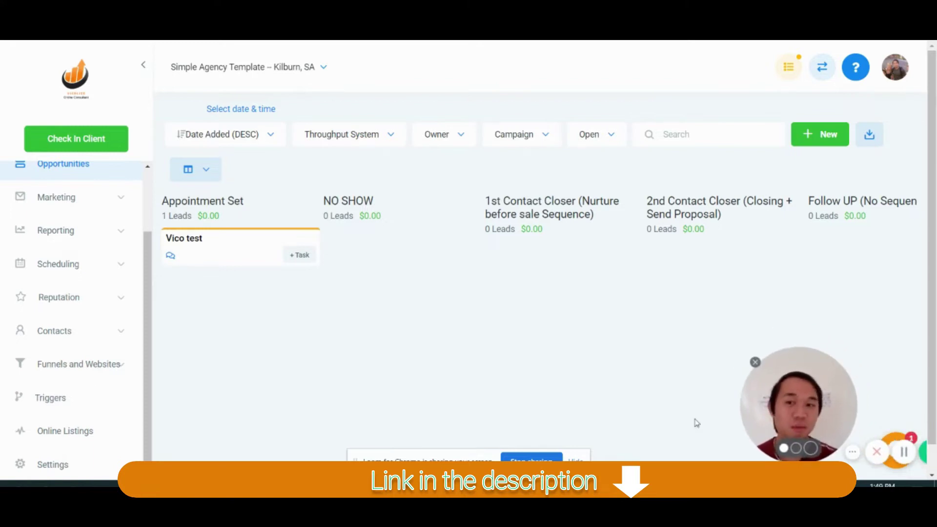
left_click(69, 372)
scroll(42, 356, "down", 2)
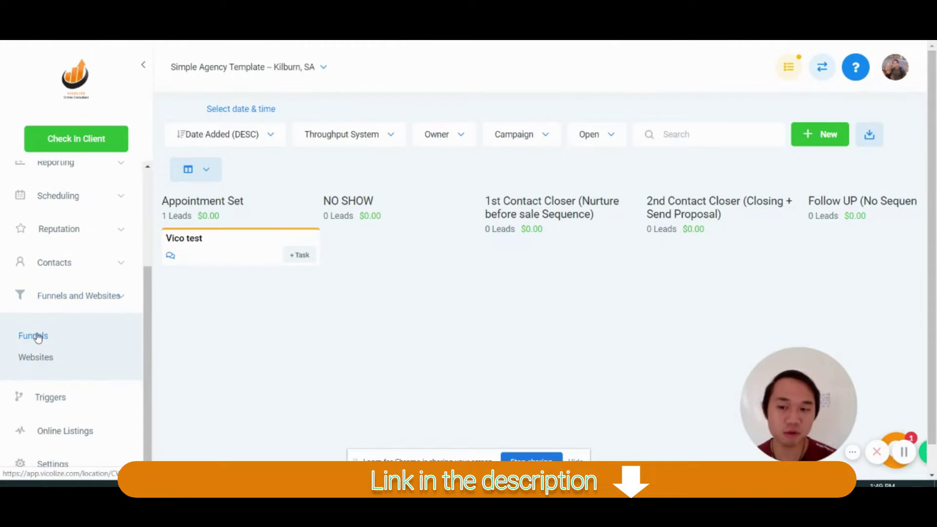
left_click(38, 337)
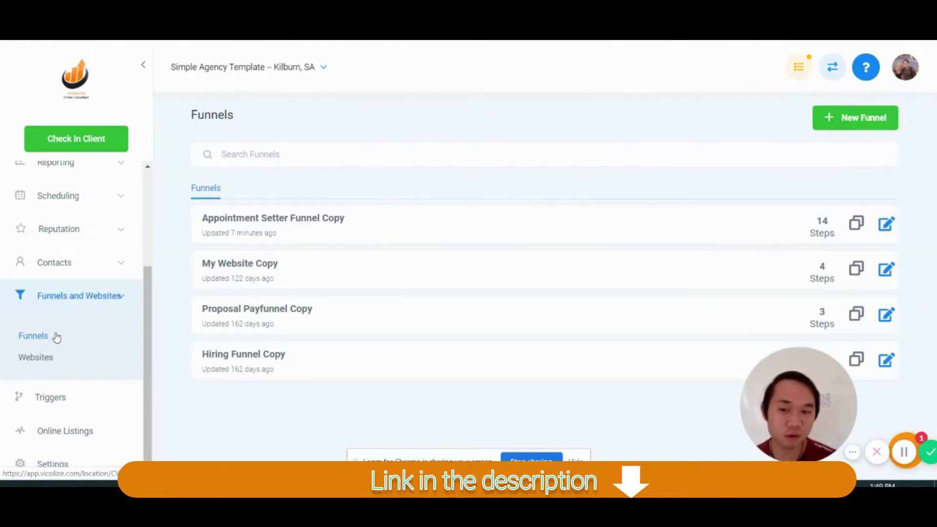
left_click(261, 218)
scroll(389, 324, "down", 7)
scroll(481, 293, "up", 4)
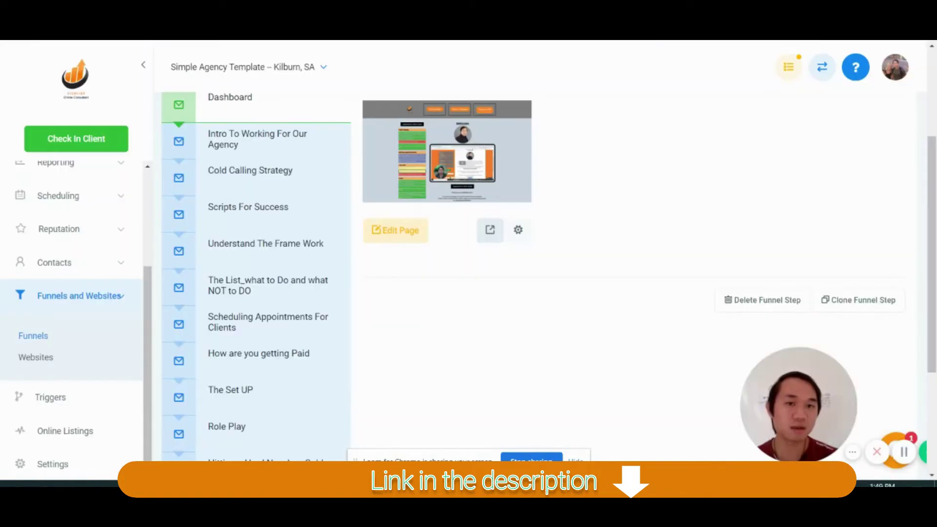
left_click(490, 229)
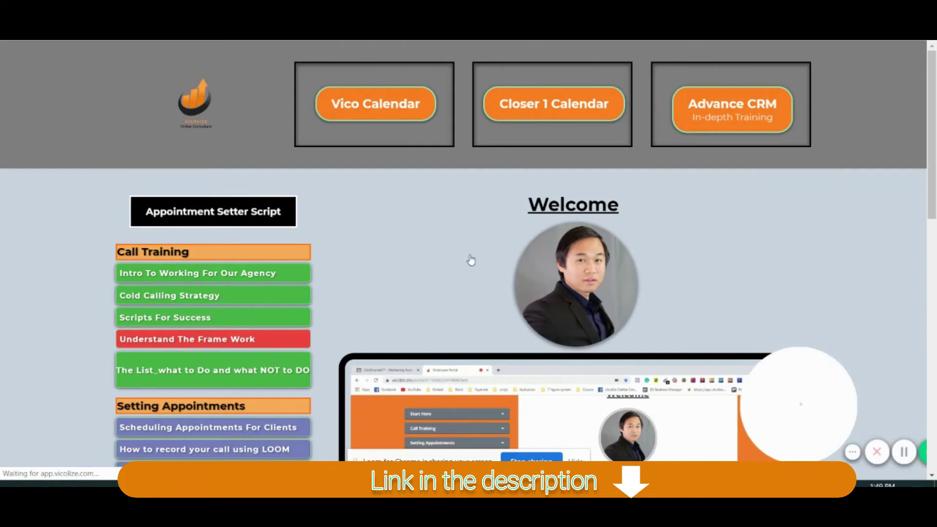
scroll(479, 261, "down", 3)
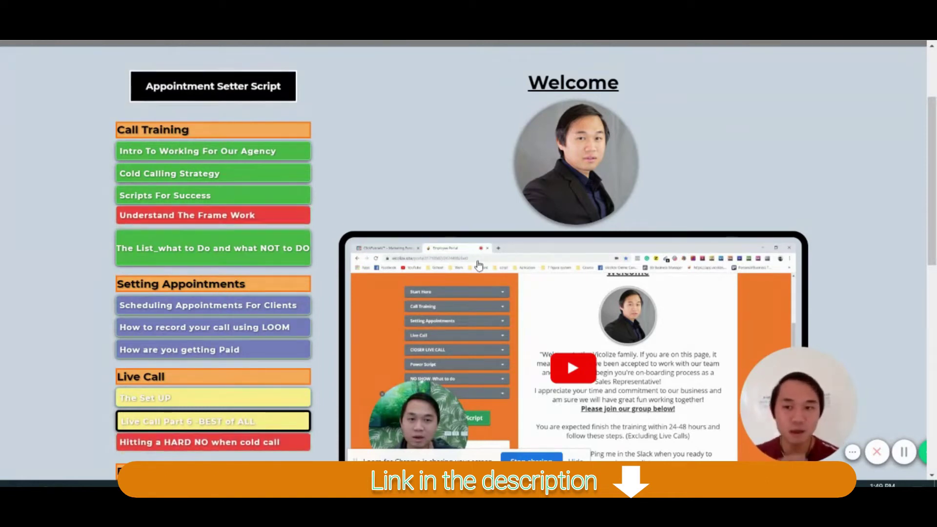
scroll(429, 199, "up", 3)
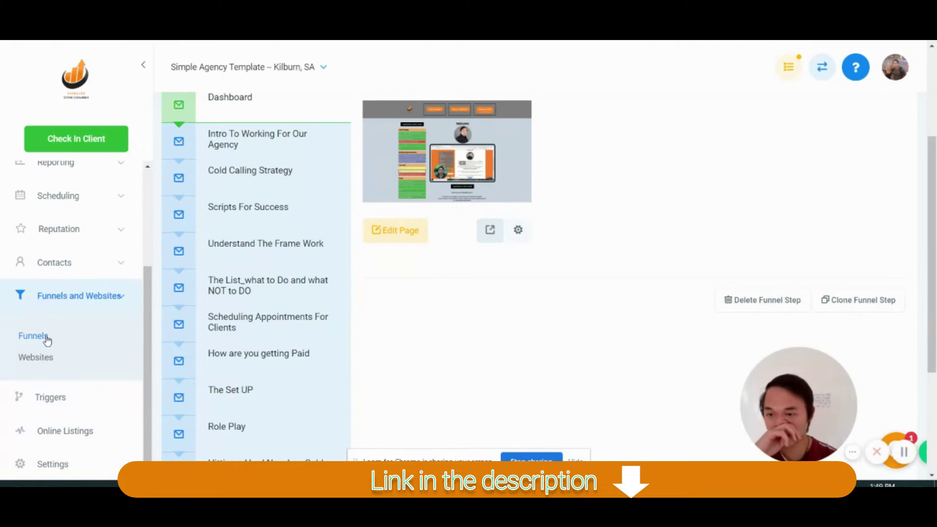
- Open the Campaigns list from the Marketing menu
scroll(78, 306, "up", 3)
scroll(63, 266, "up", 3)
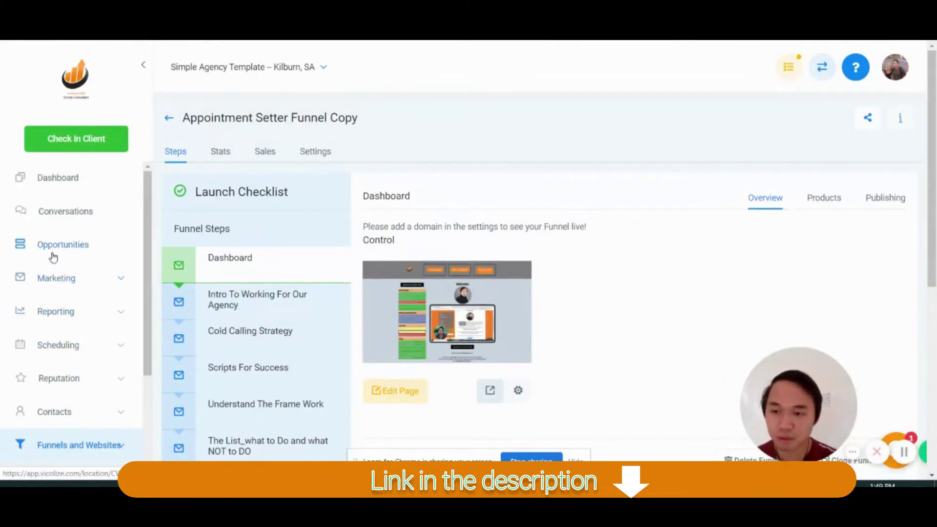
left_click(56, 278)
left_click(48, 319)
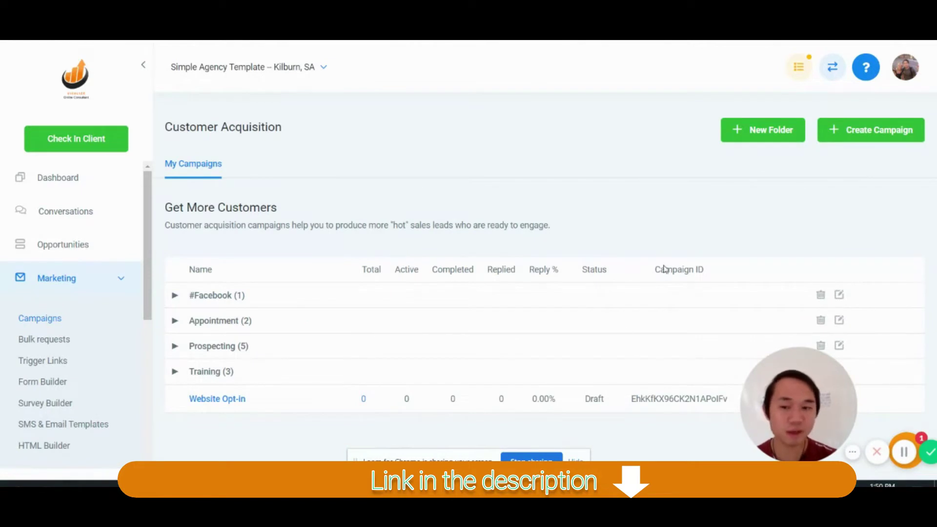
left_click_drag(754, 376, 756, 332)
- Expand the Prospecting folder to show its five #Pipeline campaigns, leaving Appointment collapsed
left_click(229, 322)
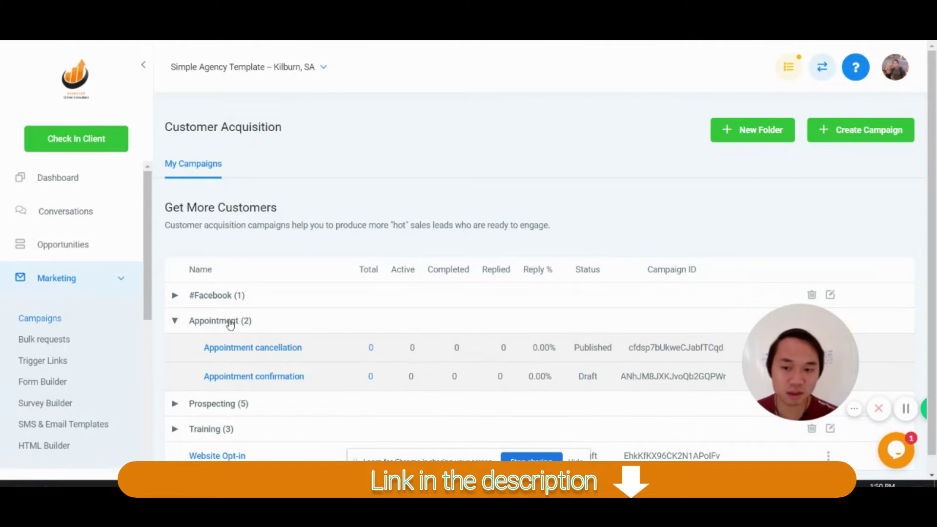
scroll(239, 332, "down", 1)
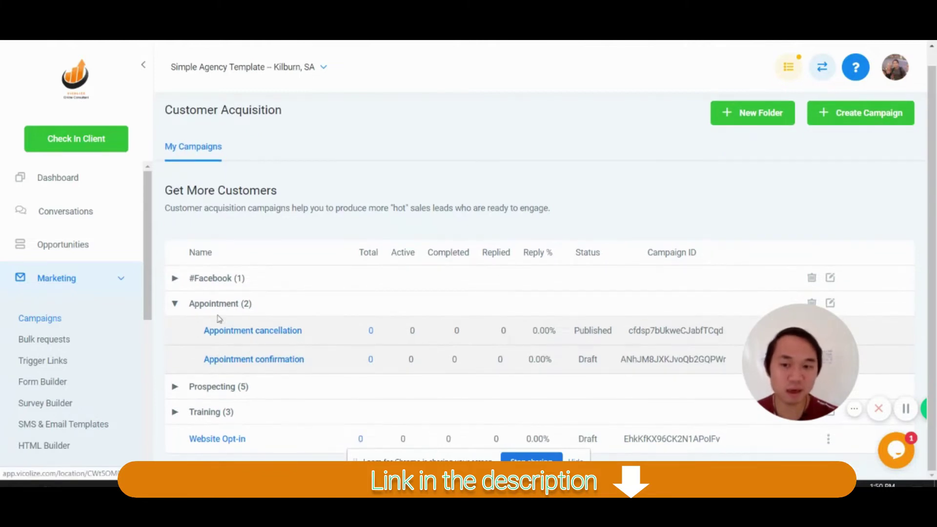
left_click(221, 388)
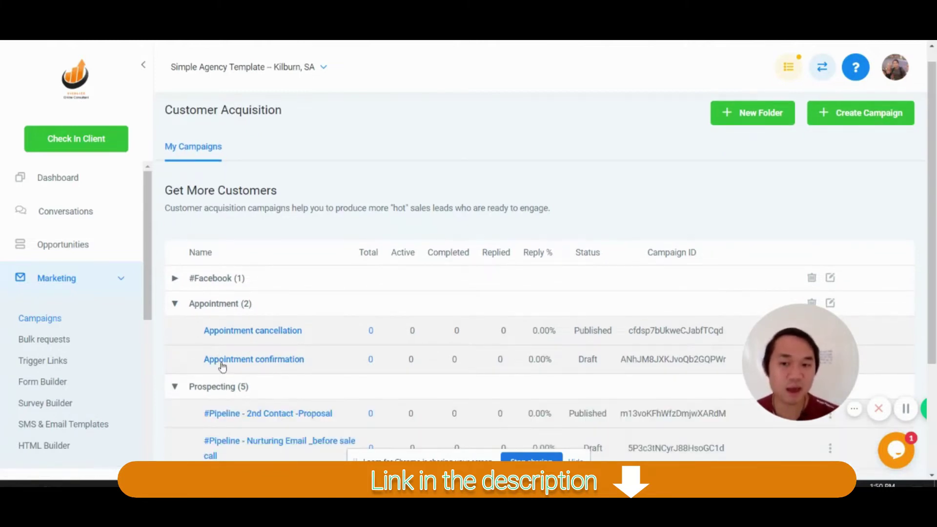
scroll(221, 388, "down", 2)
left_click(208, 183)
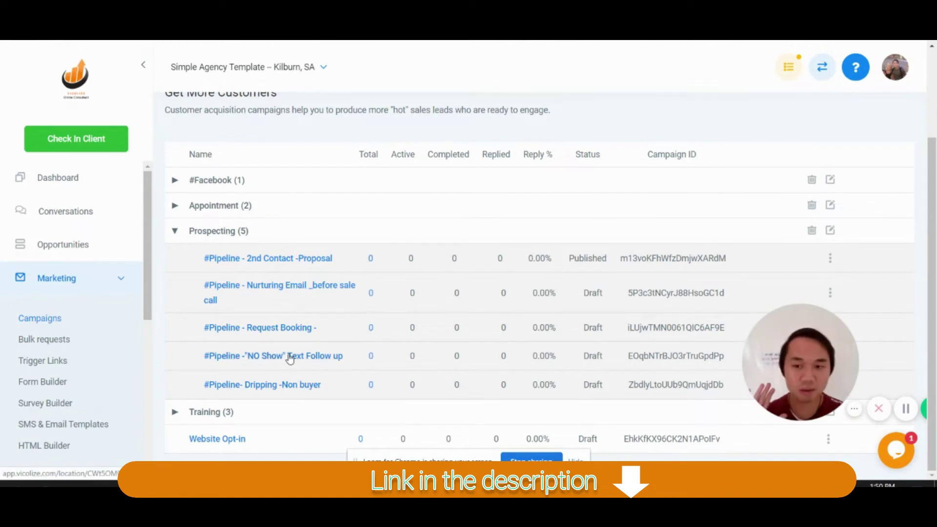
left_click(291, 329)
scroll(288, 337, "down", 1)
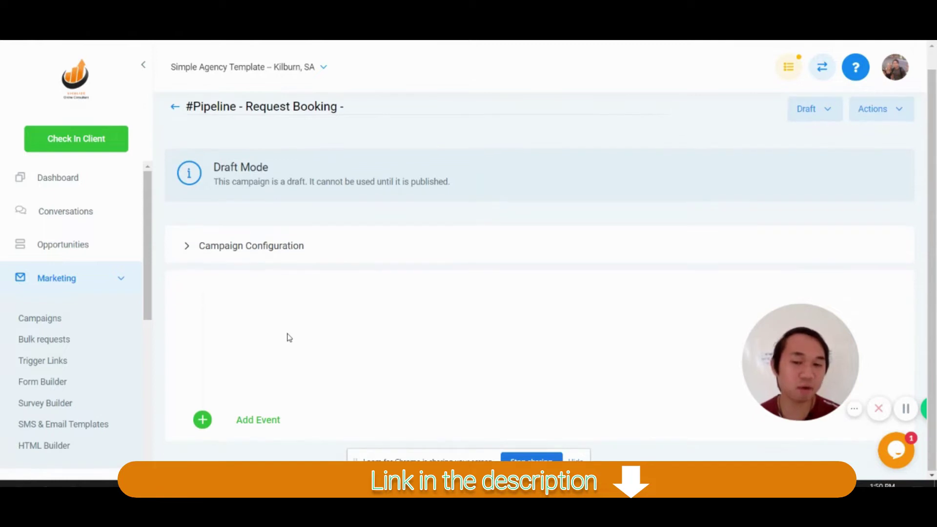
scroll(288, 332, "down", 7)
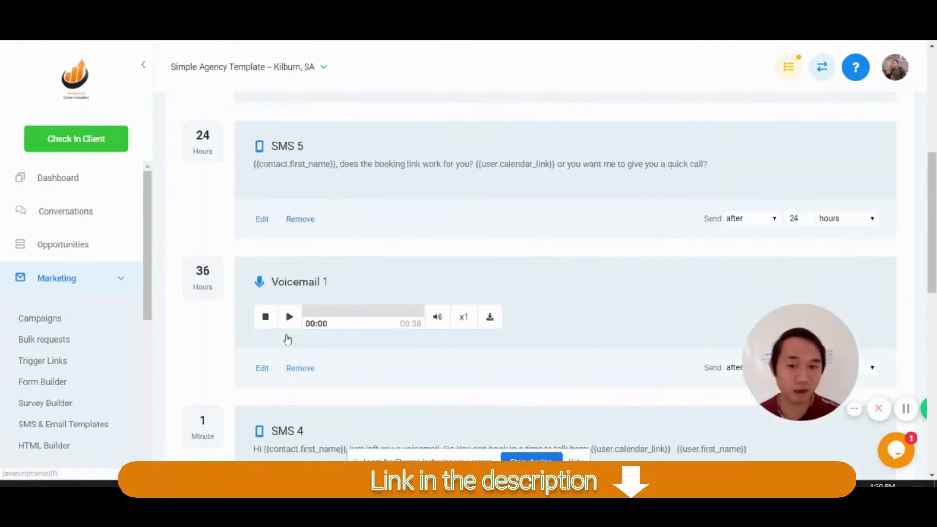
scroll(285, 324, "down", 4)
scroll(286, 325, "down", 3)
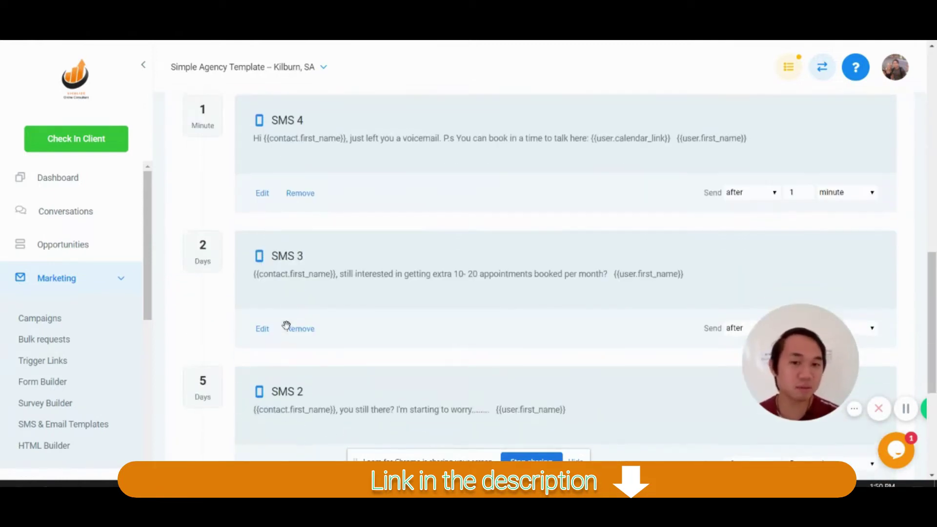
scroll(288, 331, "down", 4)
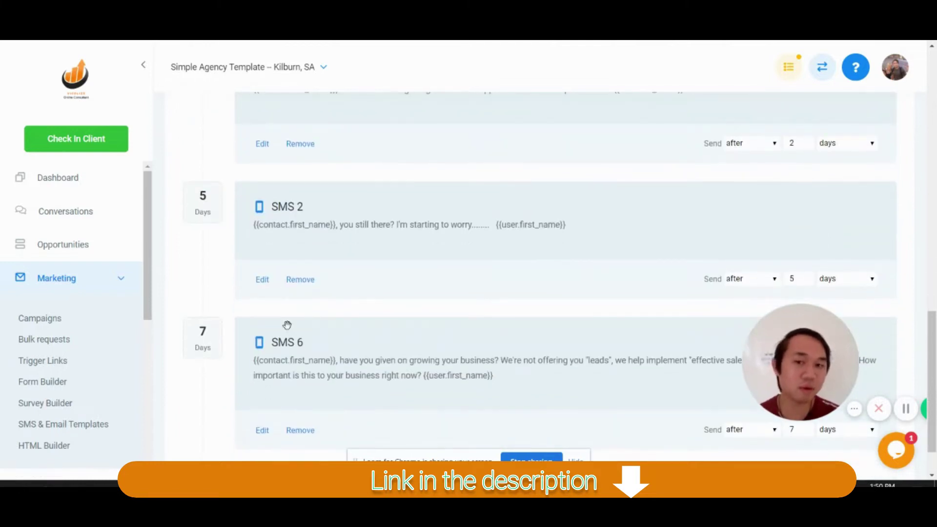
scroll(295, 325, "down", 2)
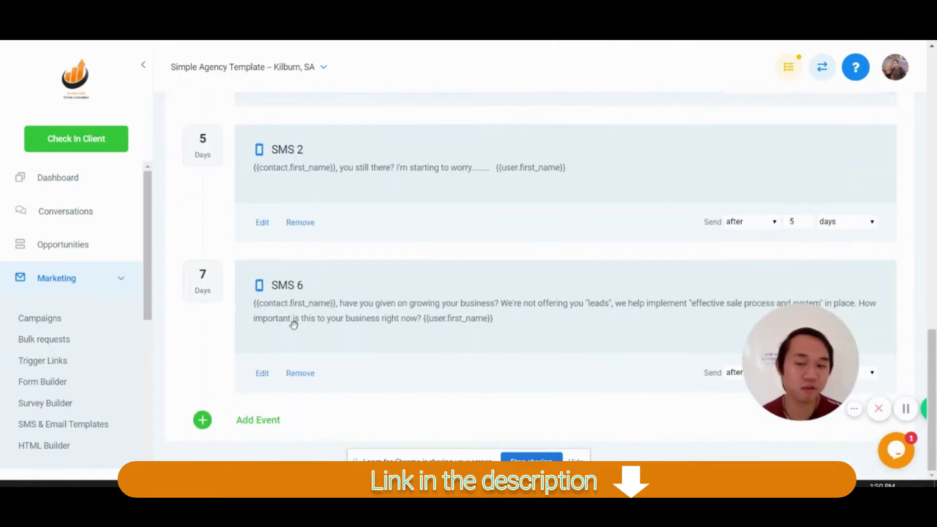
scroll(294, 325, "up", 10)
scroll(294, 325, "up", 6)
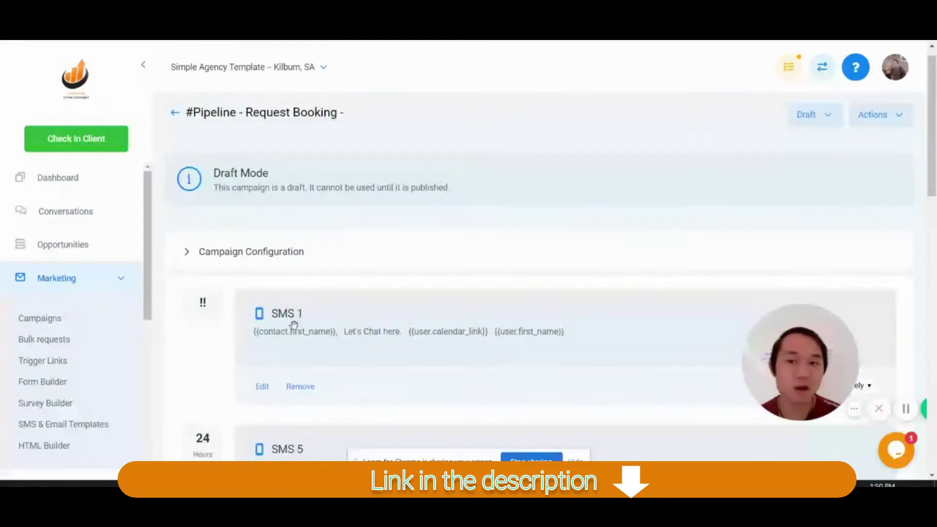
scroll(293, 325, "down", 2)
scroll(293, 324, "up", 3)
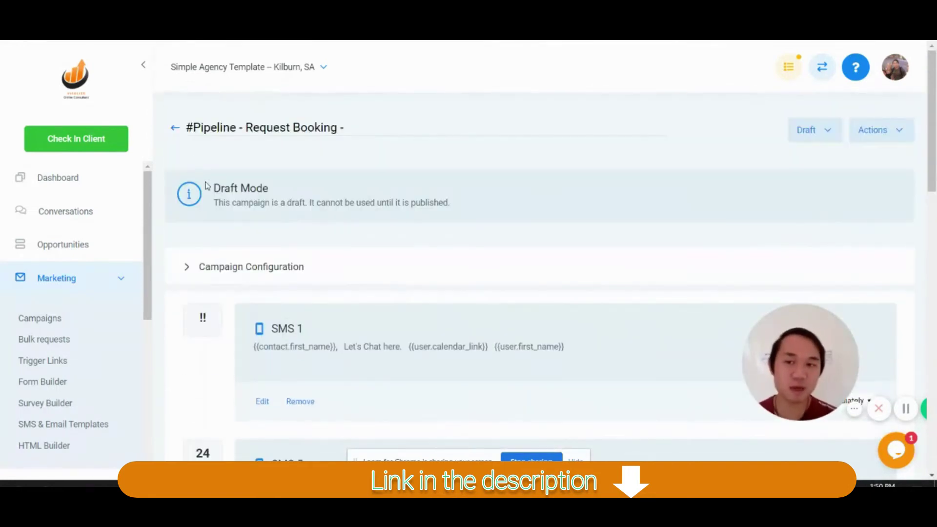
left_click(173, 130)
scroll(250, 328, "down", 2)
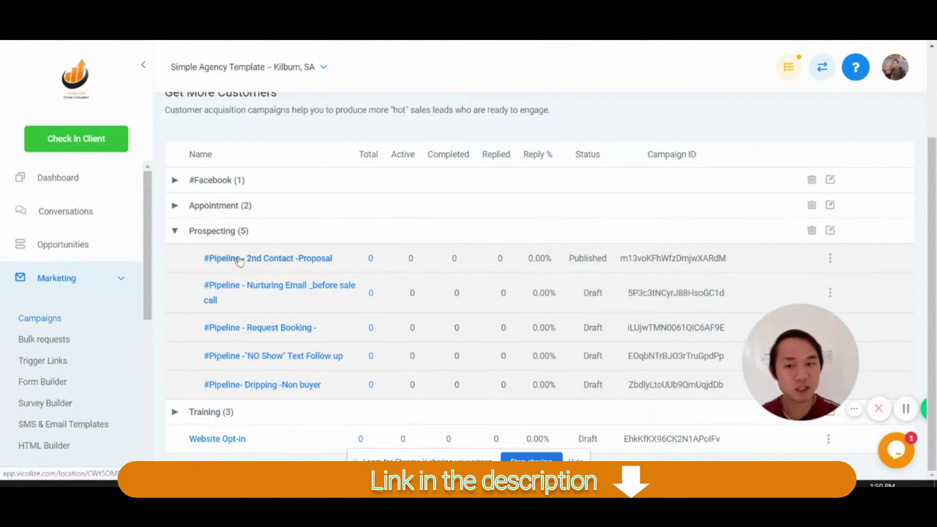
- Collapse the Prospecting campaigns folder and go to the Triggers list
left_click(225, 232)
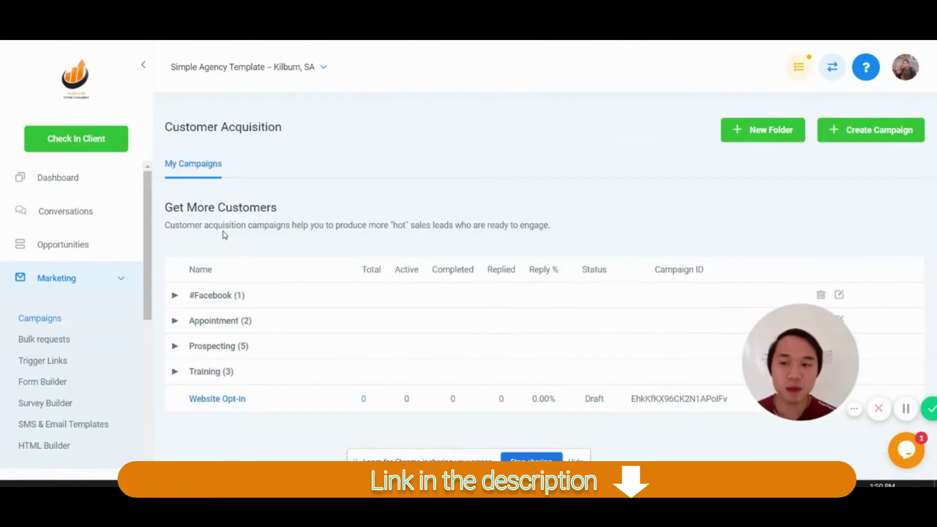
scroll(61, 371, "down", 4)
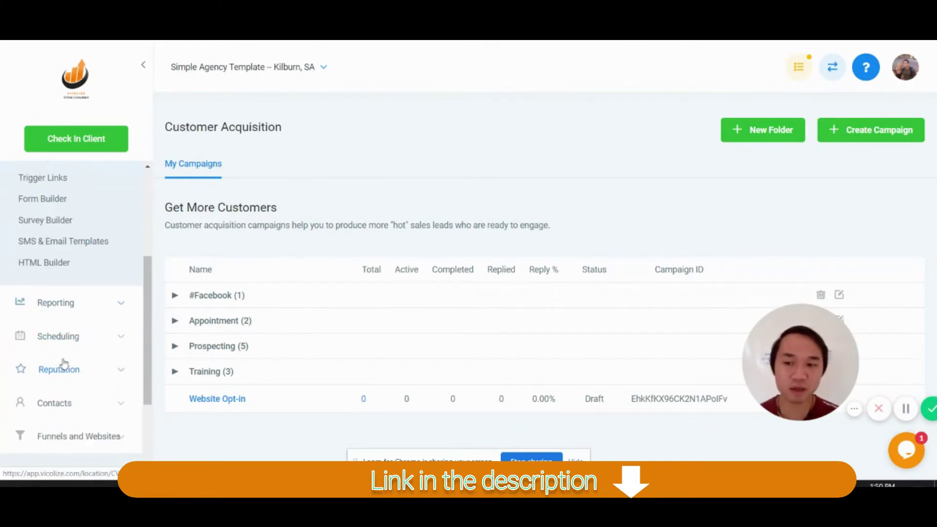
left_click(50, 420)
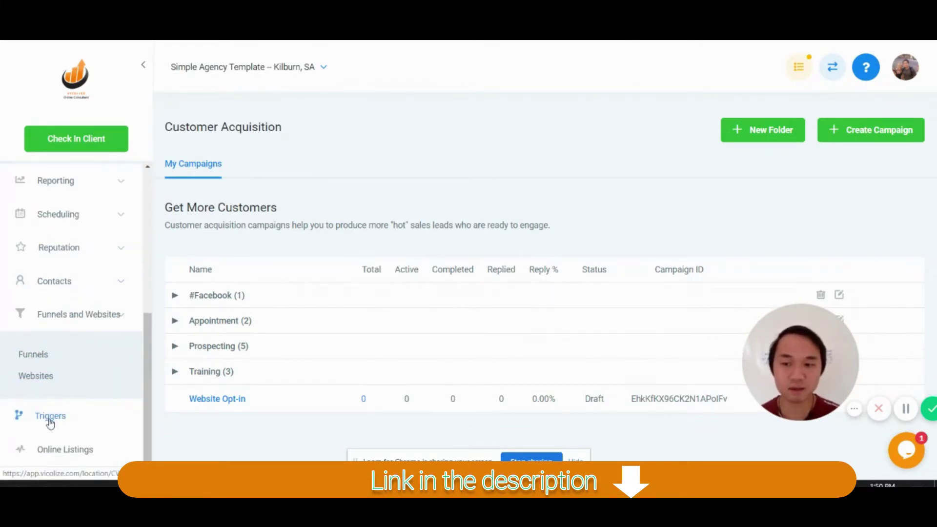
left_click(49, 416)
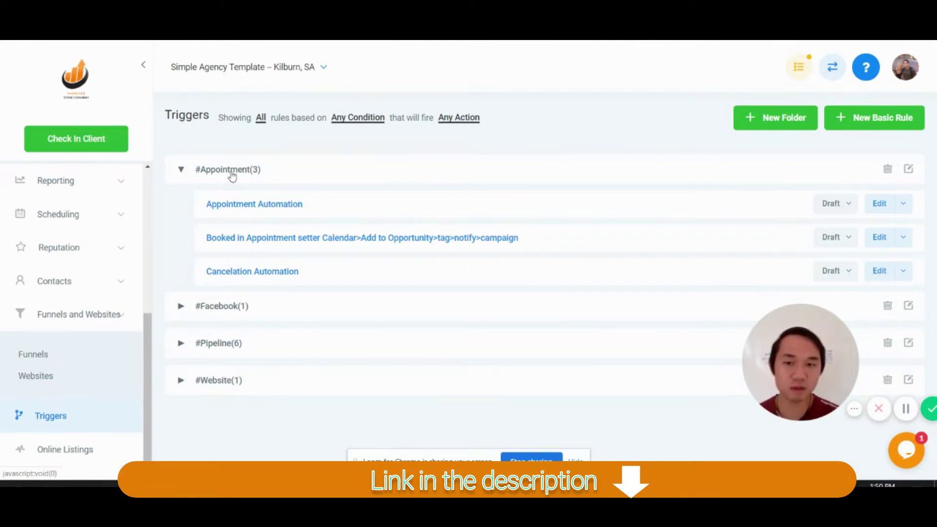
- Collapse #Appointment and expand #Pipeline to list its six pipeline-stage triggers
left_click(232, 173)
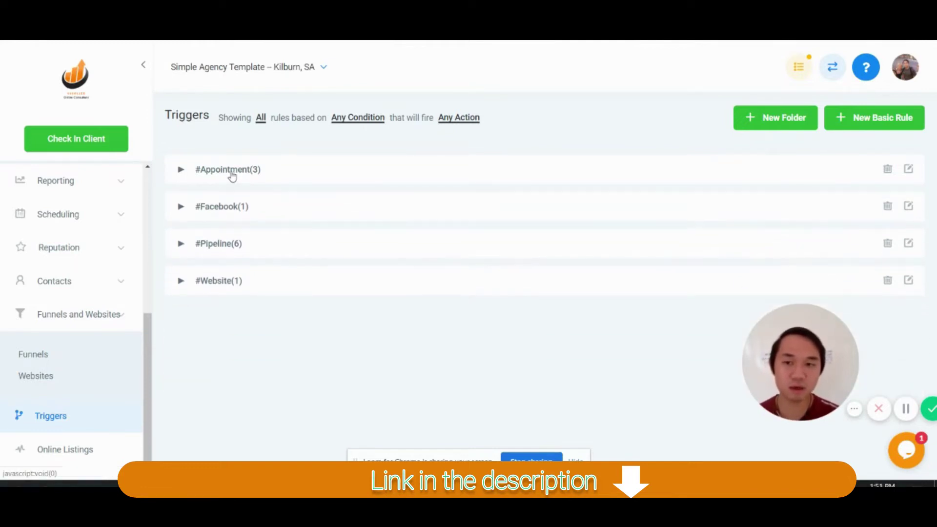
left_click(229, 250)
scroll(249, 271, "down", 1)
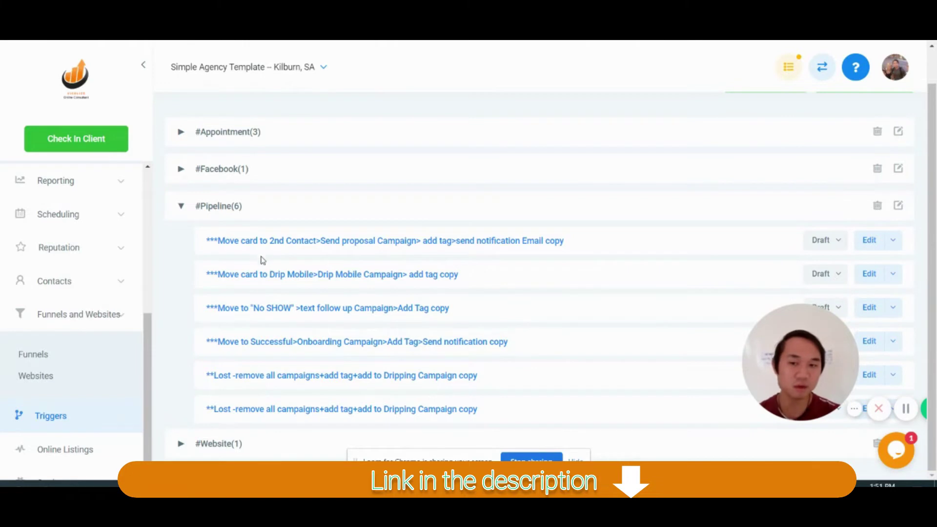
scroll(103, 306, "up", 8)
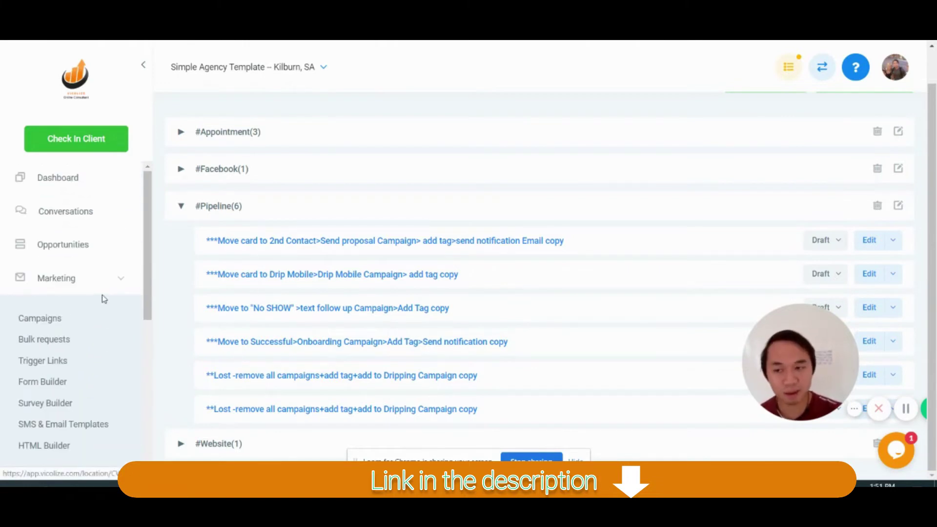
left_click(72, 251)
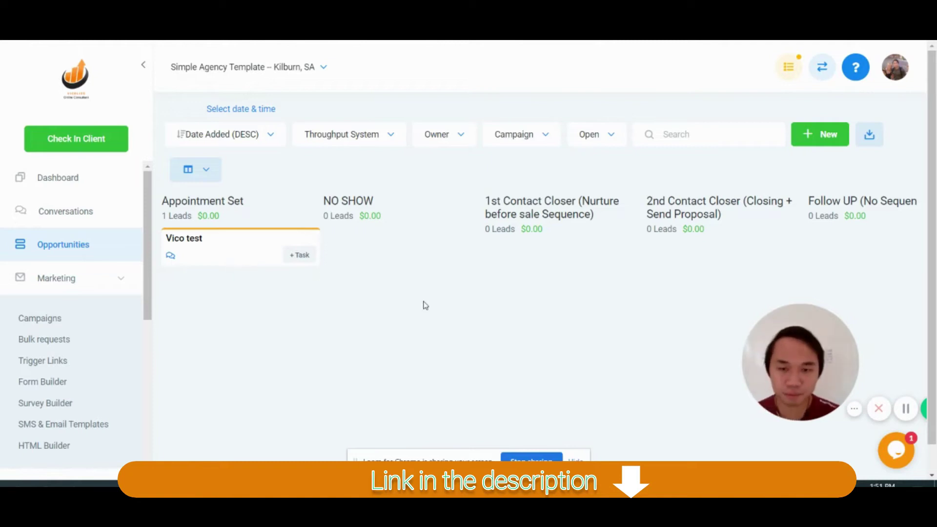
left_click_drag(793, 366, 798, 399)
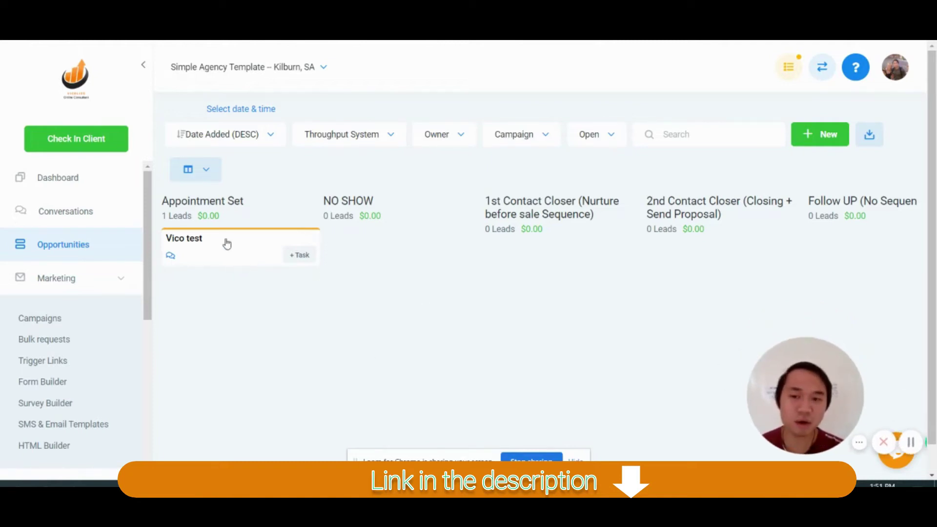
key("ctrl+Tab")
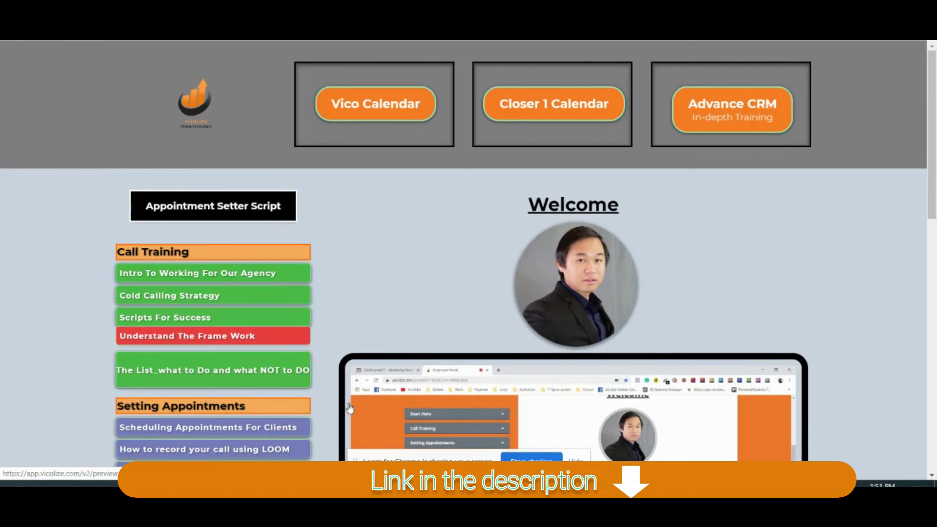
scroll(312, 356, "down", 1)
scroll(314, 350, "up", 1)
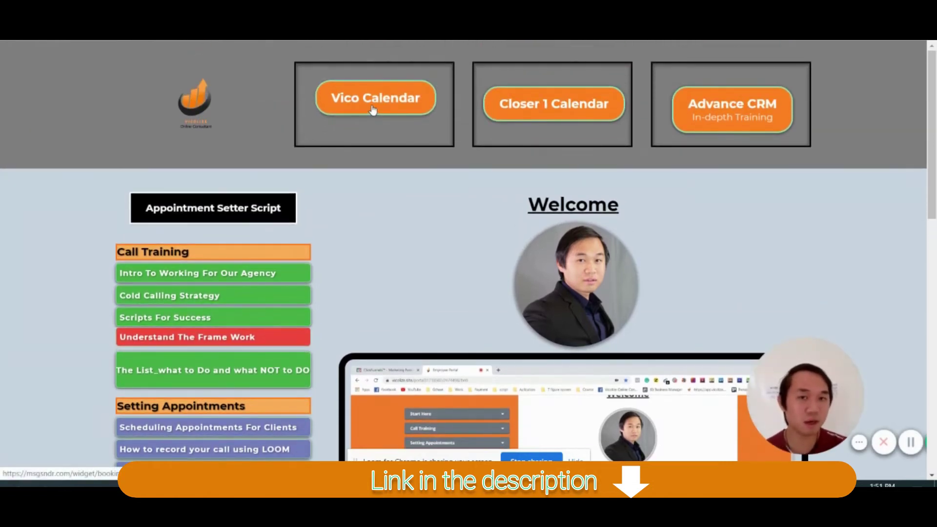
key("ctrl+shift+Tab")
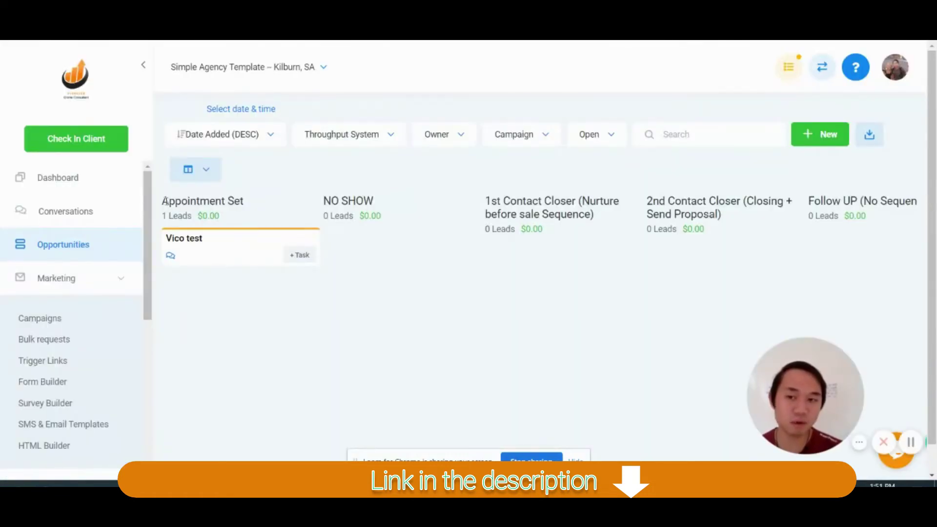
- Drag the Vico test lead through NO SHOW and 1st Contact Closer into 2nd Contact Closer
left_click_drag(165, 201, 264, 204)
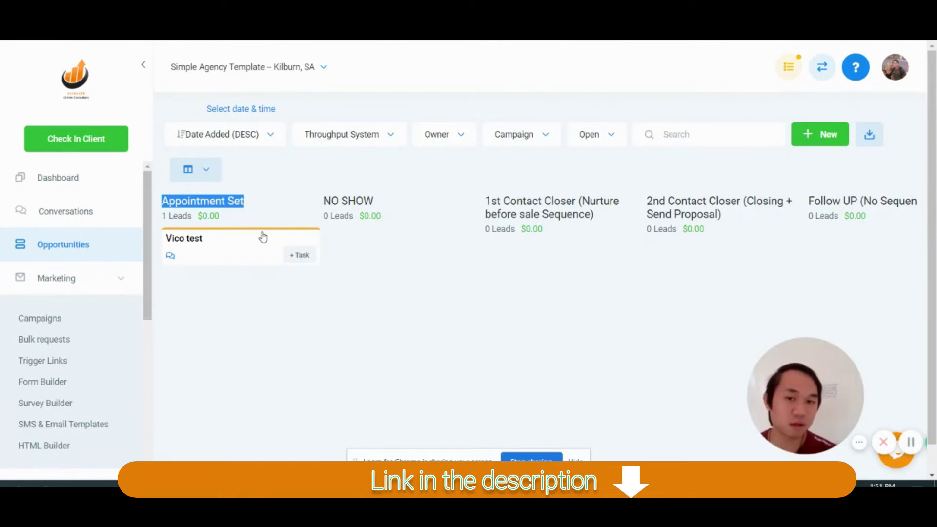
left_click_drag(263, 241, 380, 274)
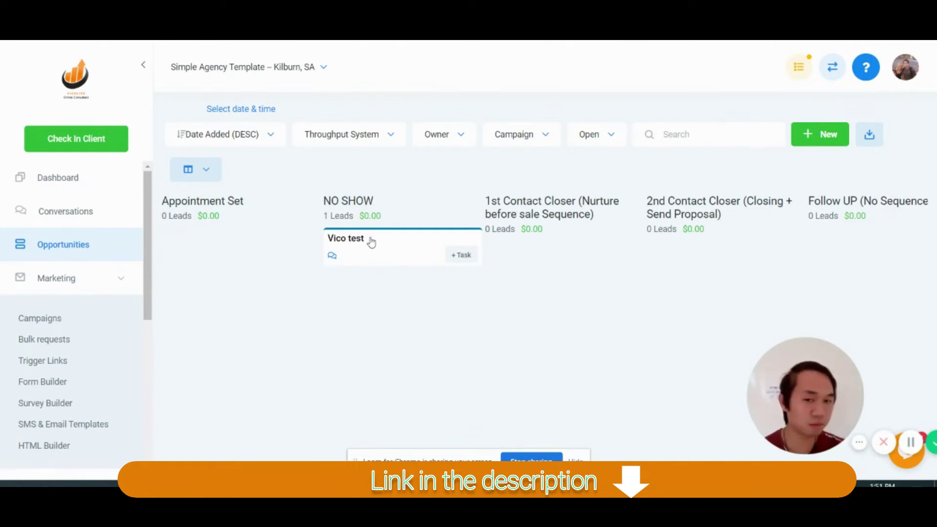
left_click_drag(374, 240, 519, 266)
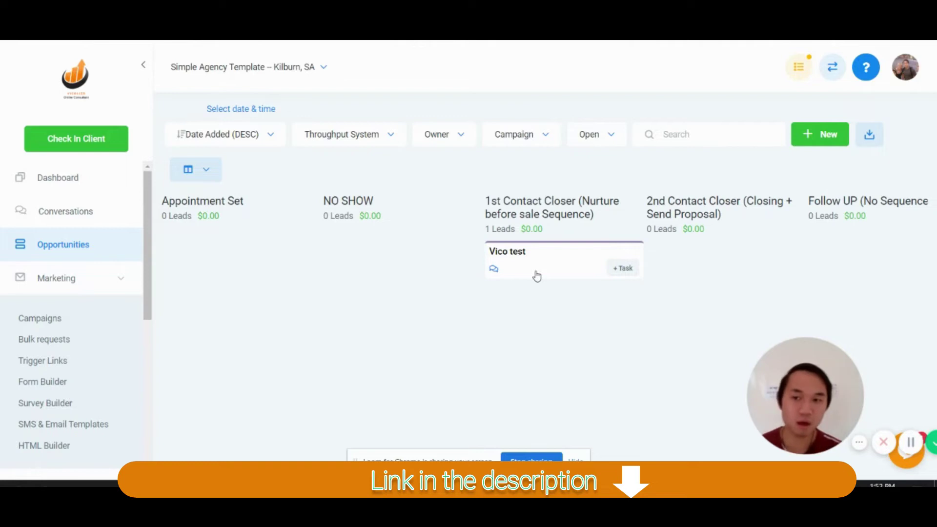
left_click_drag(561, 268, 721, 267)
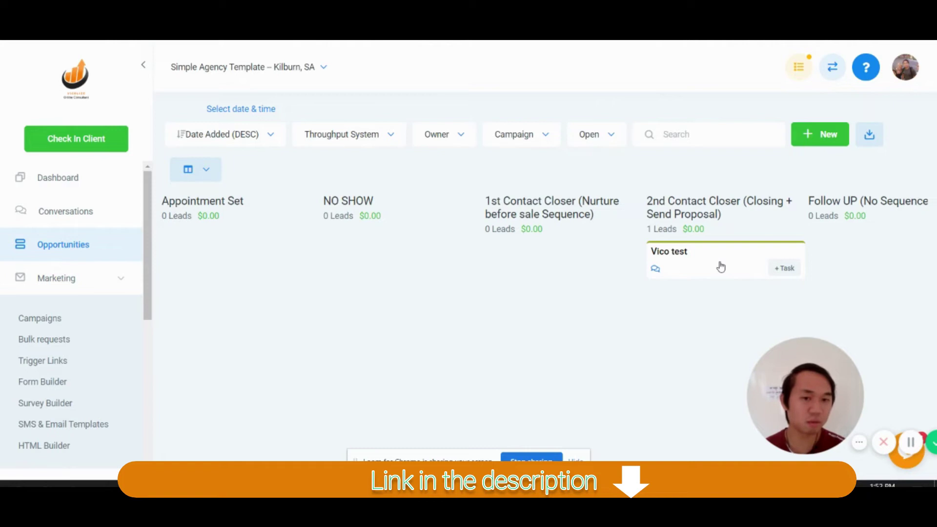
middle_click(539, 389)
- Drag the Vico test lead to Non Buyer _Dripping, then Follow UP, then SUCCESSFUL
left_click(550, 393)
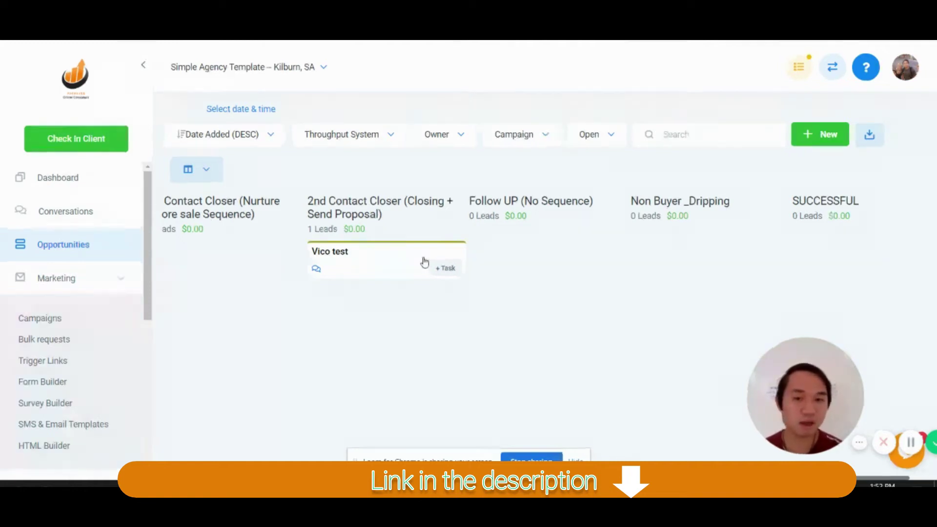
left_click_drag(417, 262, 692, 249)
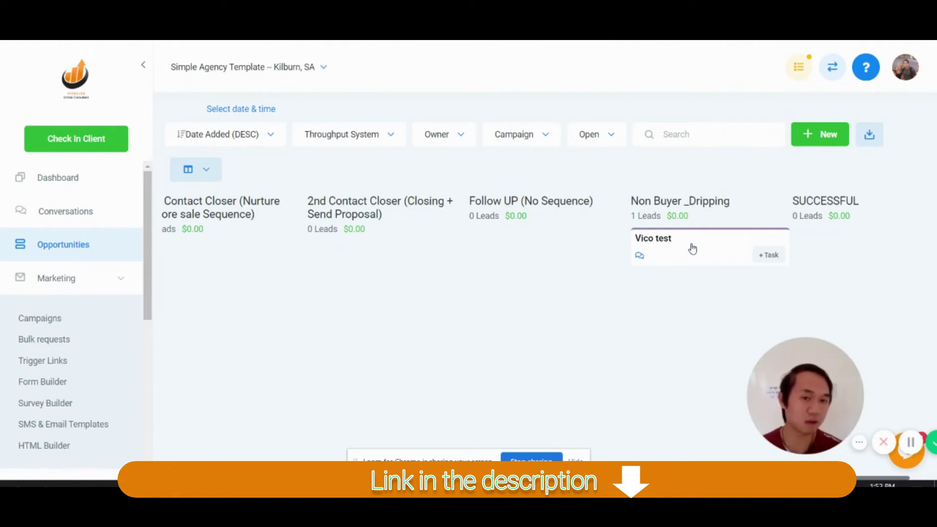
left_click_drag(693, 249, 536, 250)
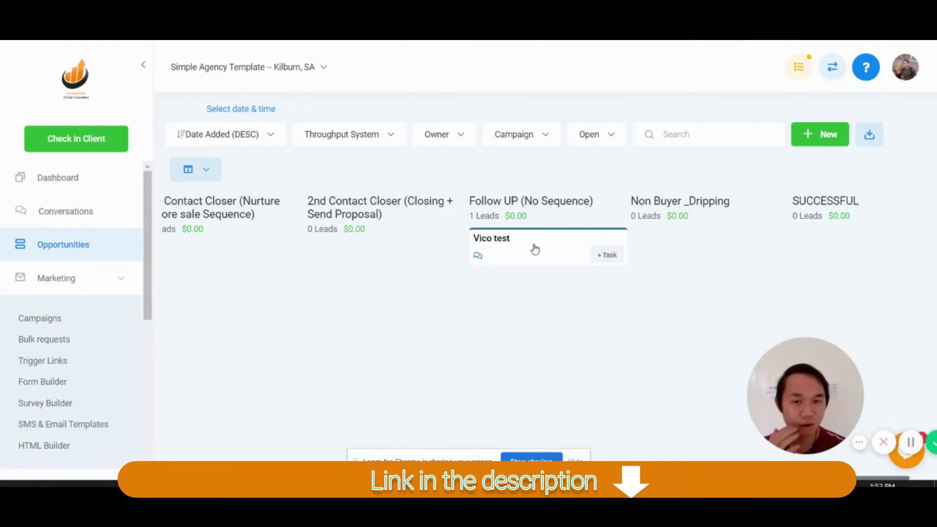
left_click_drag(558, 253, 840, 259)
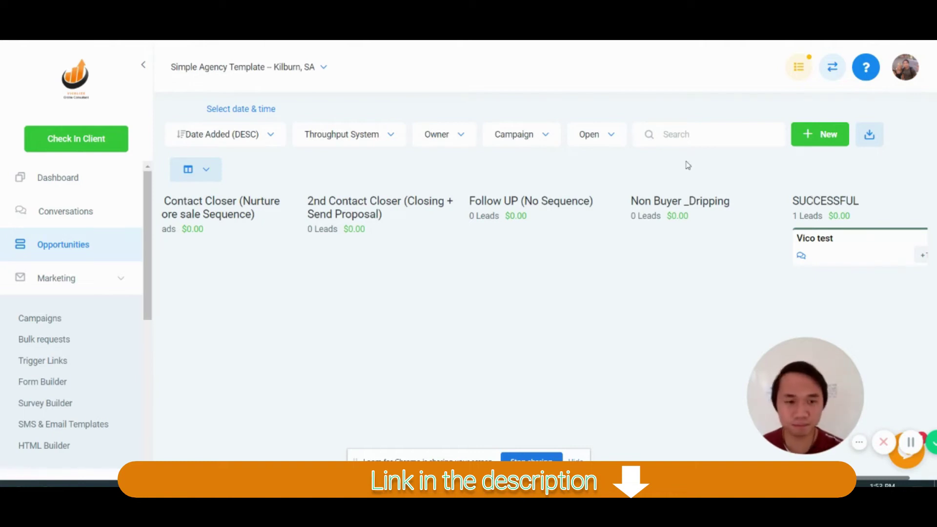
- Open the Form Builder's list of forms from the Marketing menu
left_click(82, 279)
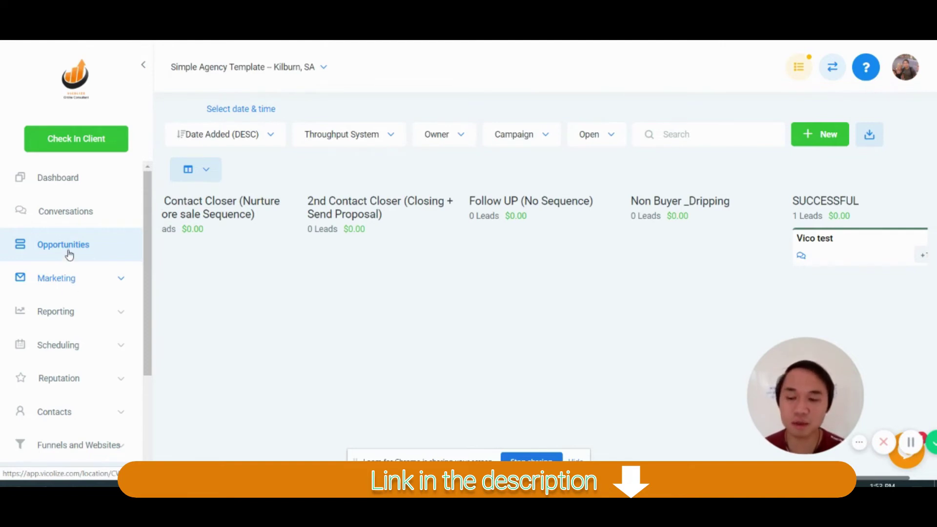
left_click(66, 277)
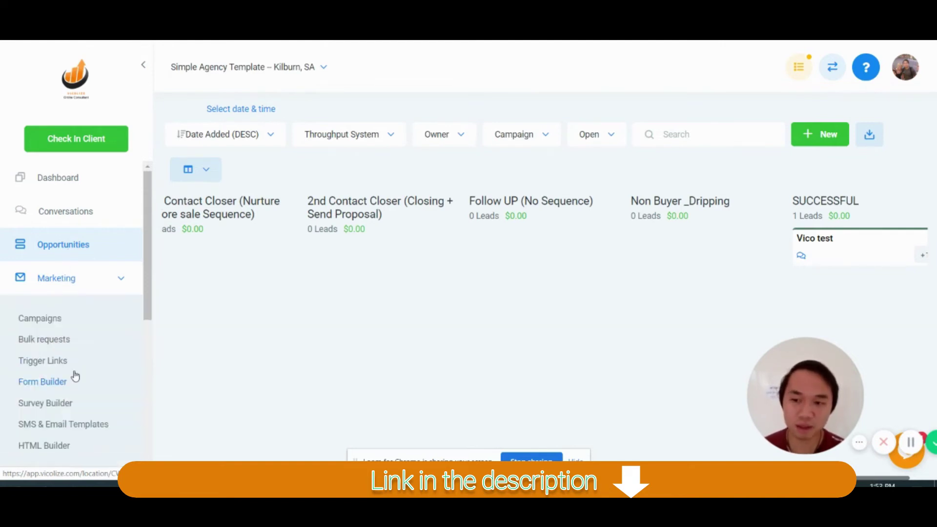
scroll(73, 376, "down", 3)
left_click(45, 261)
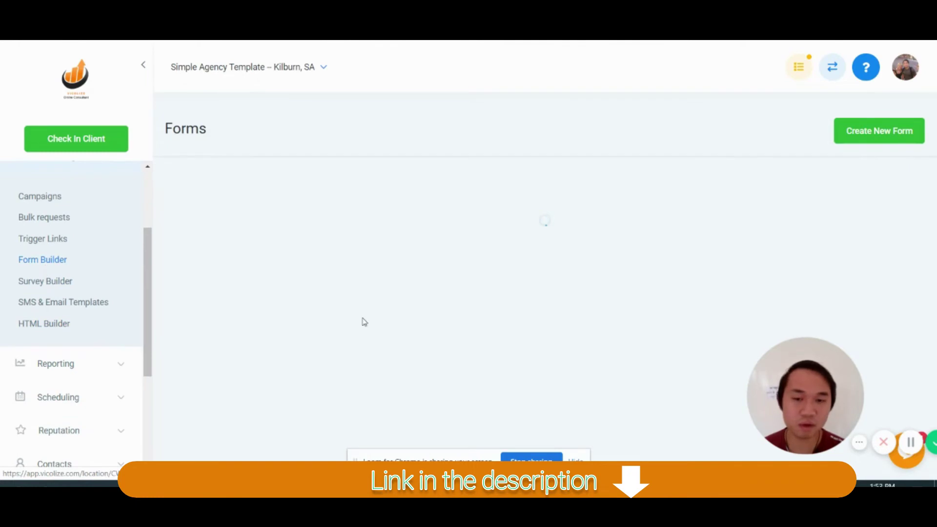
left_click_drag(847, 380, 58, 406)
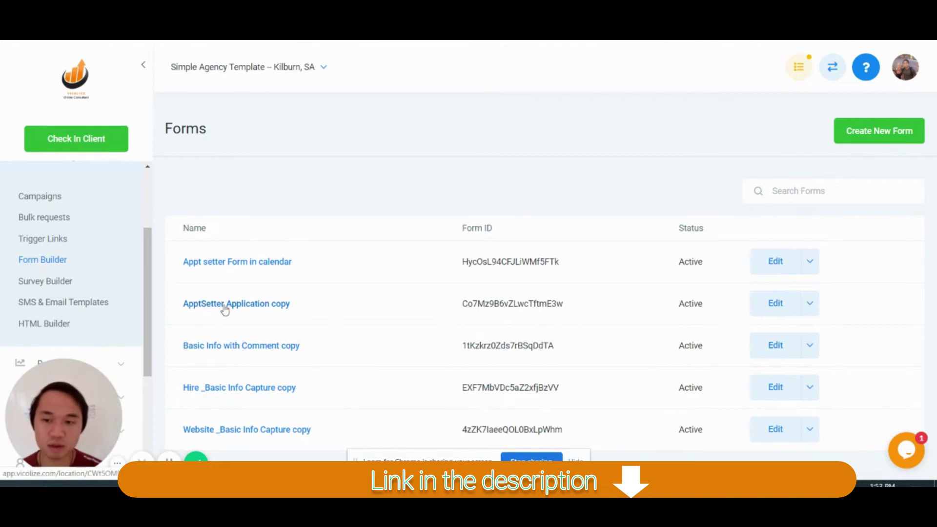
- Open Appt setter Form in calendar and scroll through its required business owner contact fields
left_click(251, 264)
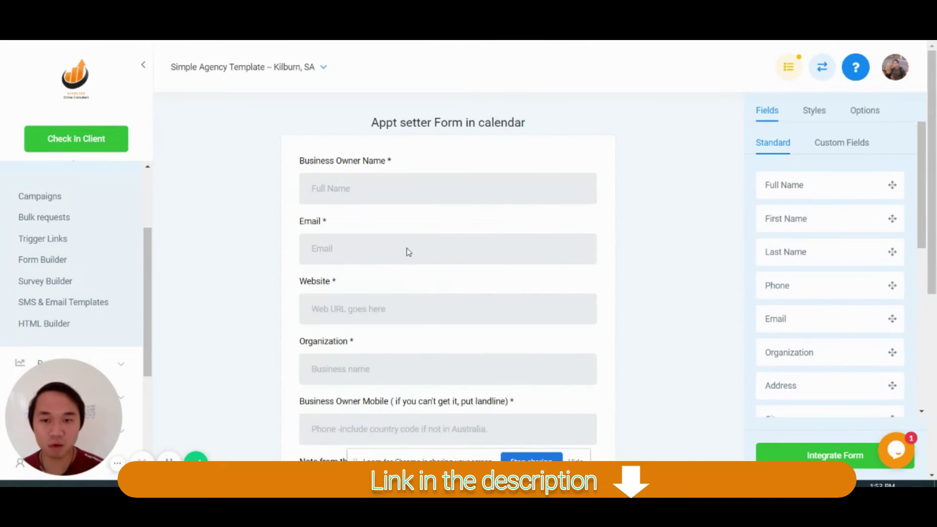
scroll(400, 252, "down", 4)
scroll(403, 264, "up", 3)
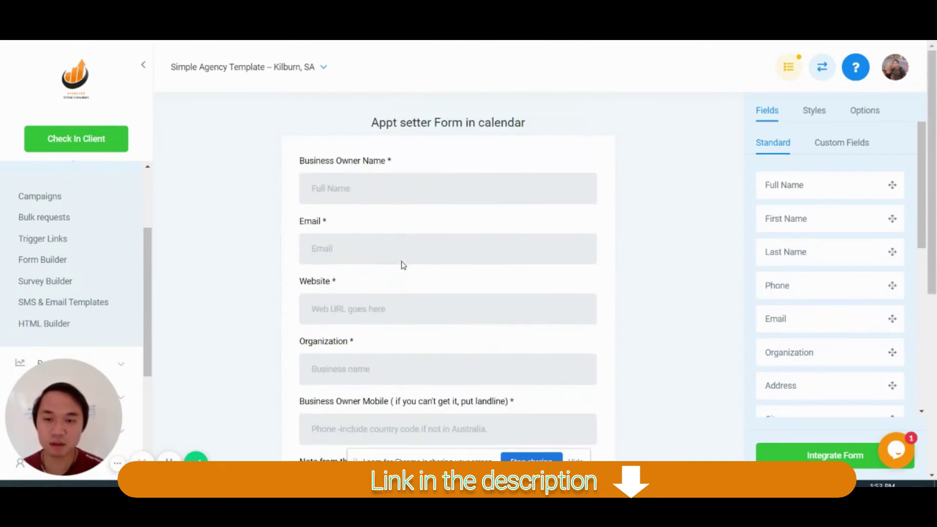
scroll(403, 265, "down", 4)
scroll(403, 266, "up", 1)
scroll(403, 266, "down", 3)
scroll(403, 267, "up", 6)
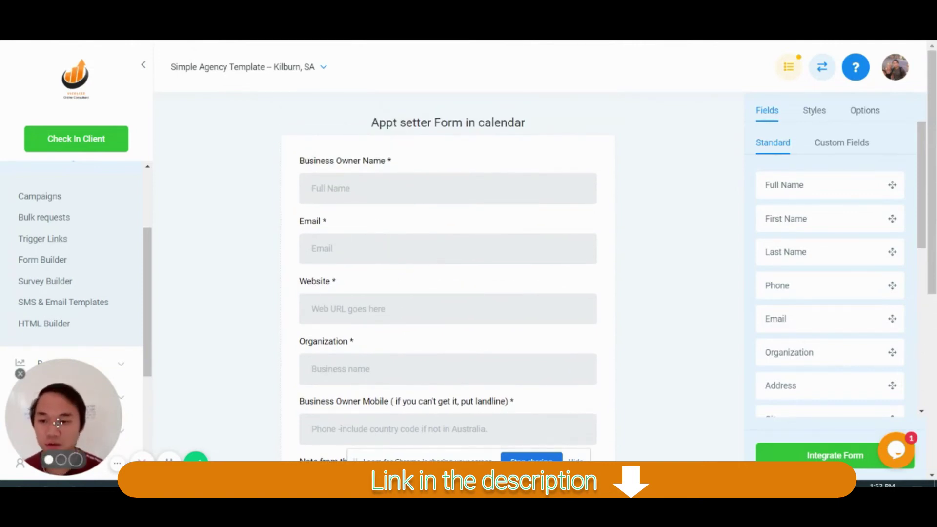
left_click_drag(67, 415, 498, 370)
scroll(88, 383, "down", 4)
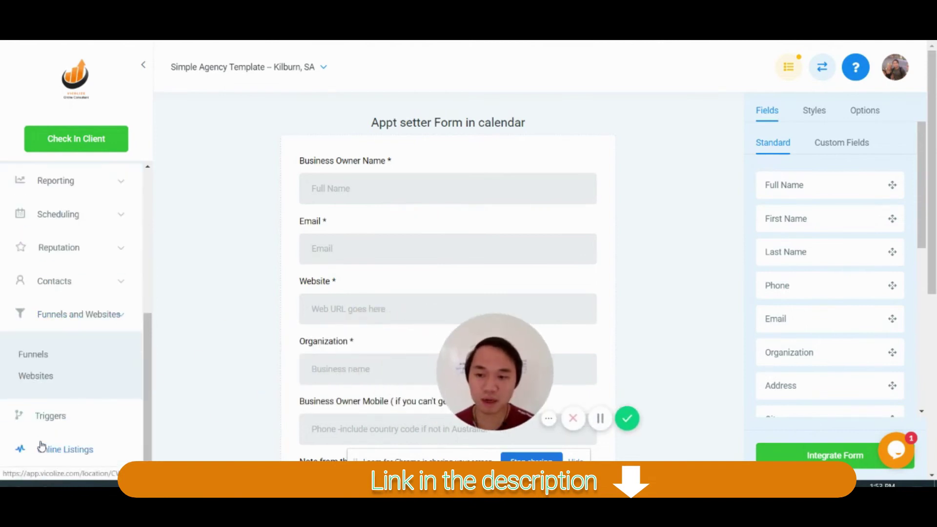
- Open the Calendars section of the account Settings
scroll(41, 455, "down", 1)
left_click(42, 463)
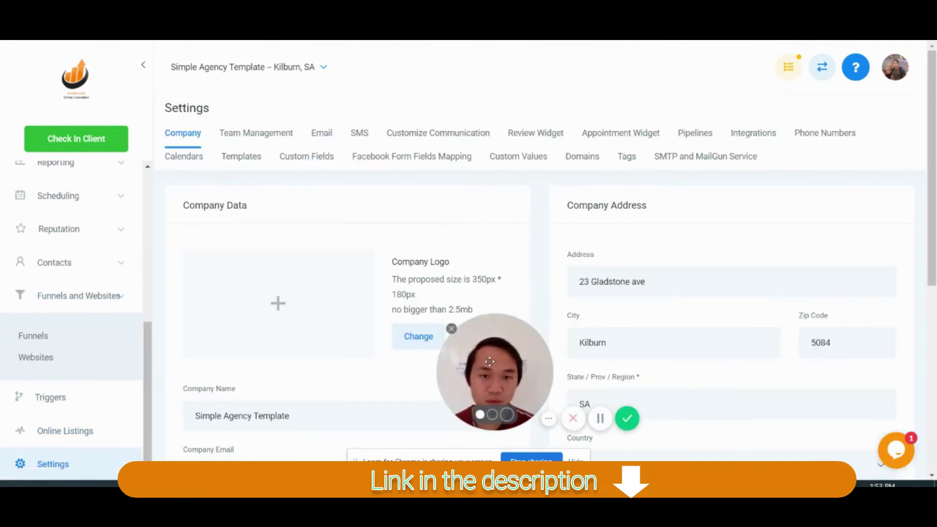
left_click_drag(485, 364, 346, 357)
left_click(188, 163)
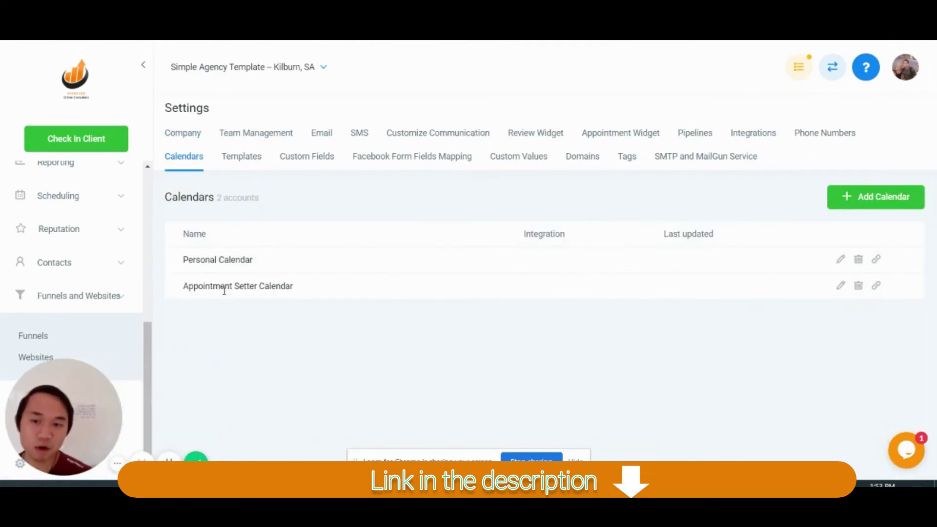
- Edit Appointment Setter Calendar and set its Custom Form to Appt setter Form in calendar
left_click(840, 288)
scroll(616, 297, "down", 4)
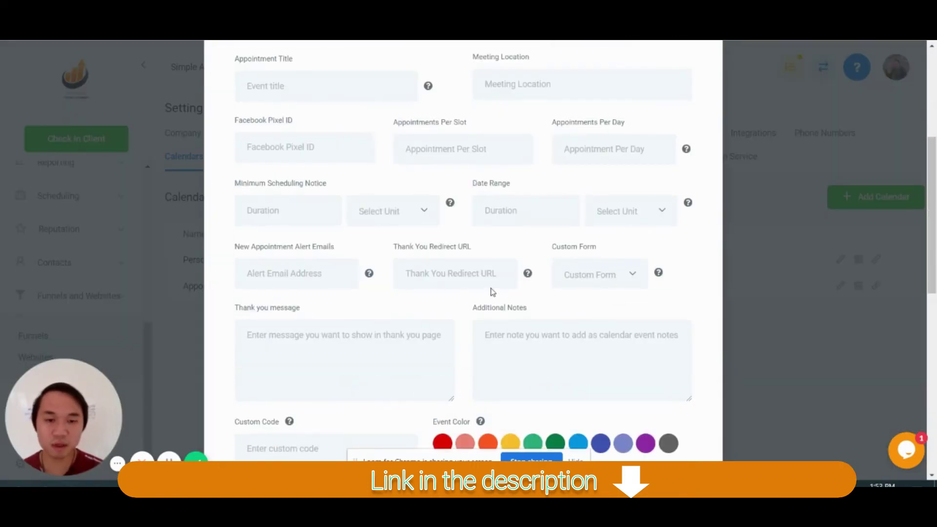
scroll(498, 317, "down", 10)
scroll(498, 331, "up", 2)
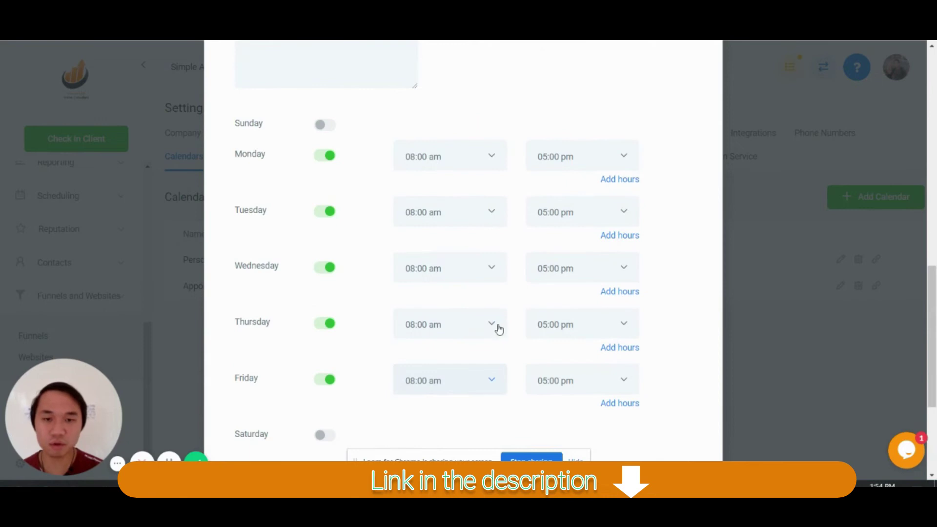
scroll(560, 268, "up", 10)
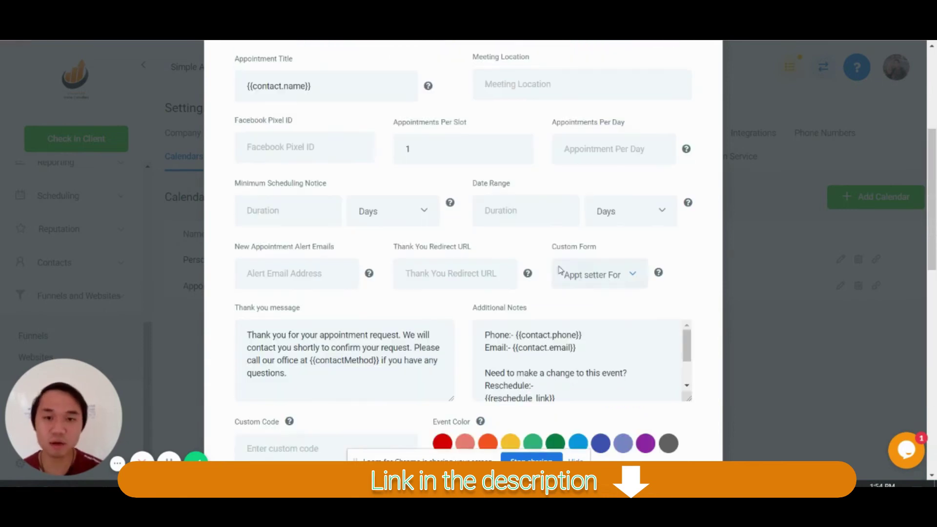
scroll(582, 233, "down", 3)
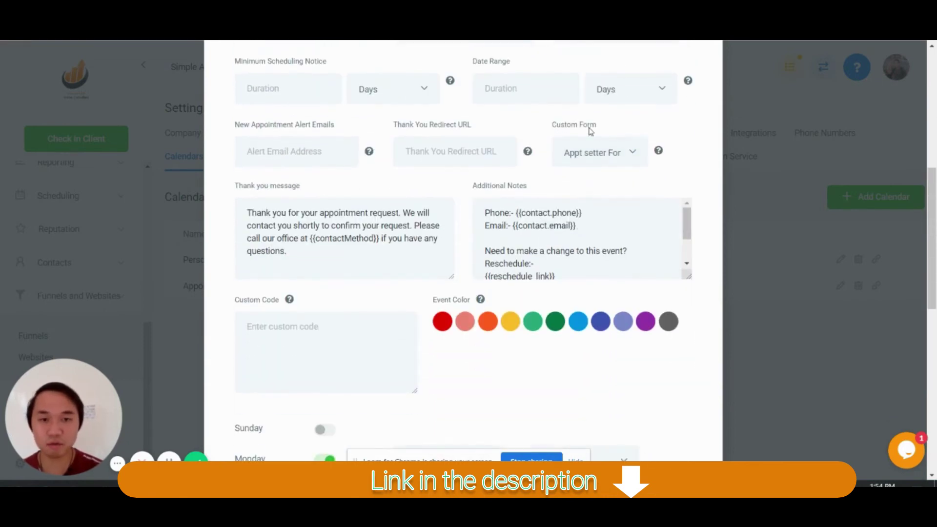
left_click(600, 153)
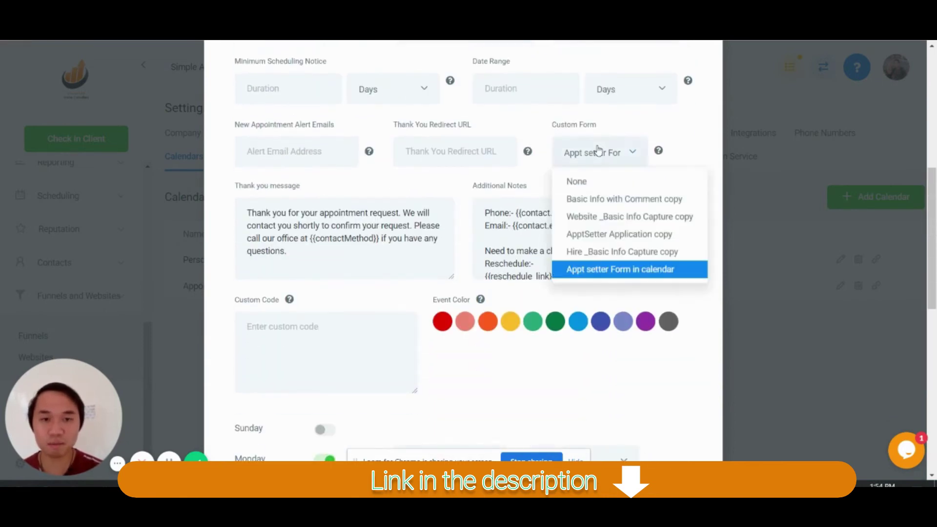
left_click(616, 274)
scroll(602, 265, "down", 2)
scroll(602, 264, "down", 10)
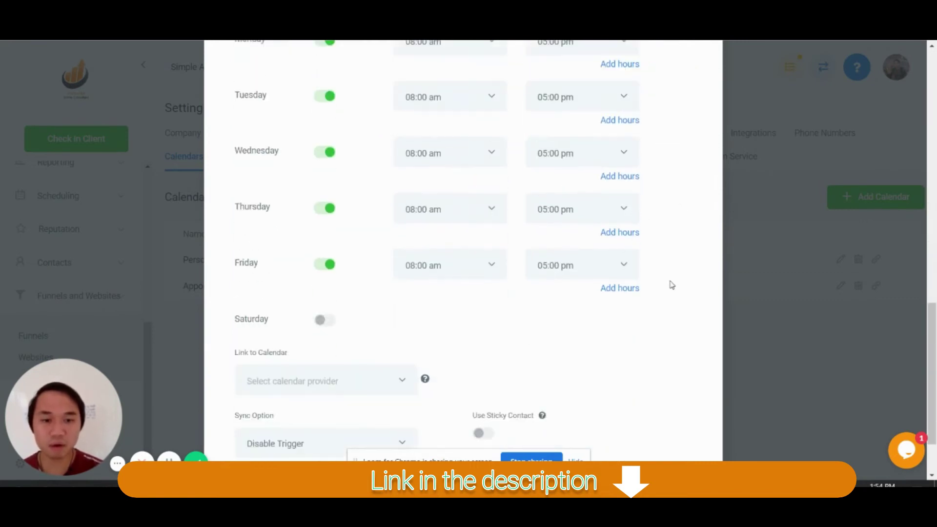
- Save the calendar, then preview its booking page by picking the 03:30 PM slot and confirming
left_click(686, 437)
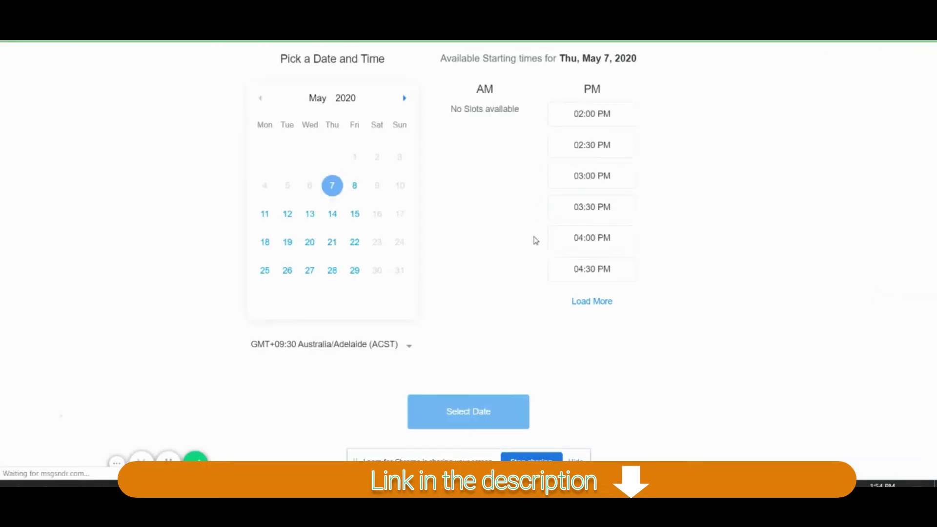
left_click(585, 207)
left_click(513, 413)
scroll(498, 302, "down", 4)
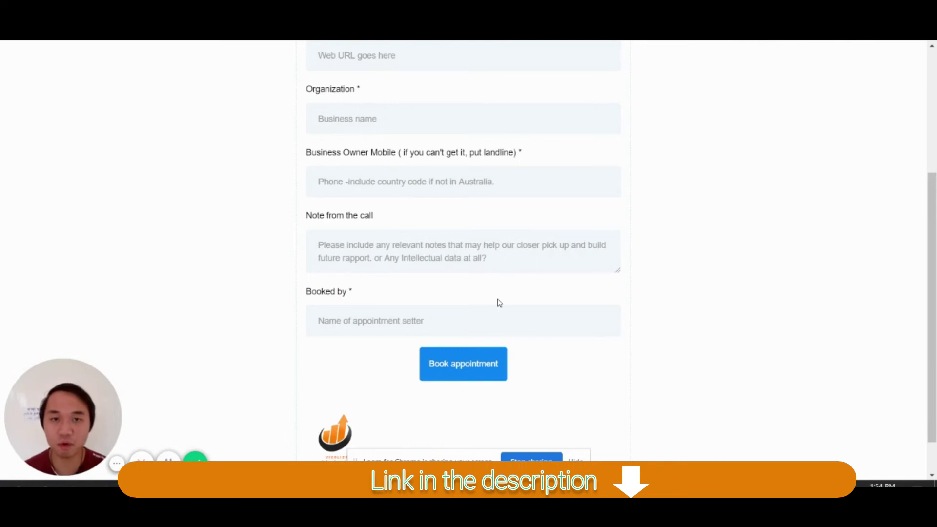
scroll(452, 303, "up", 3)
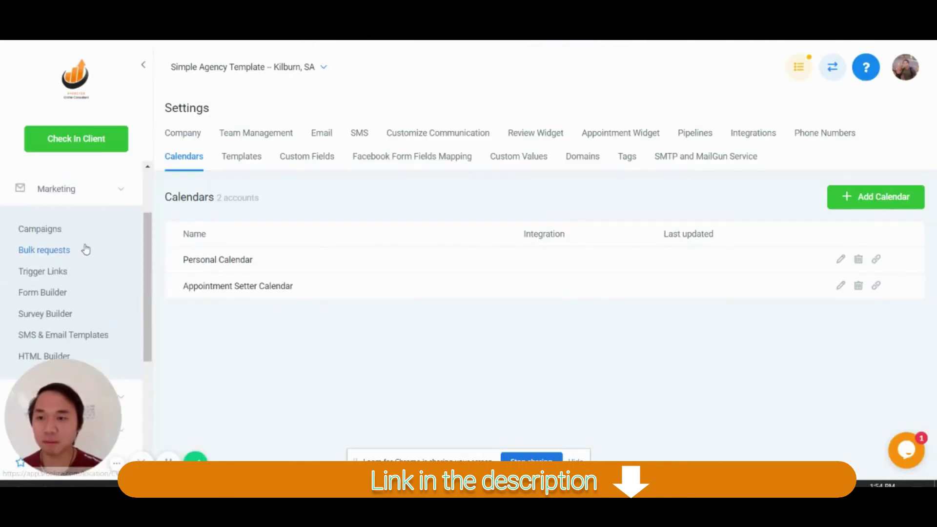
scroll(48, 219, "up", 3)
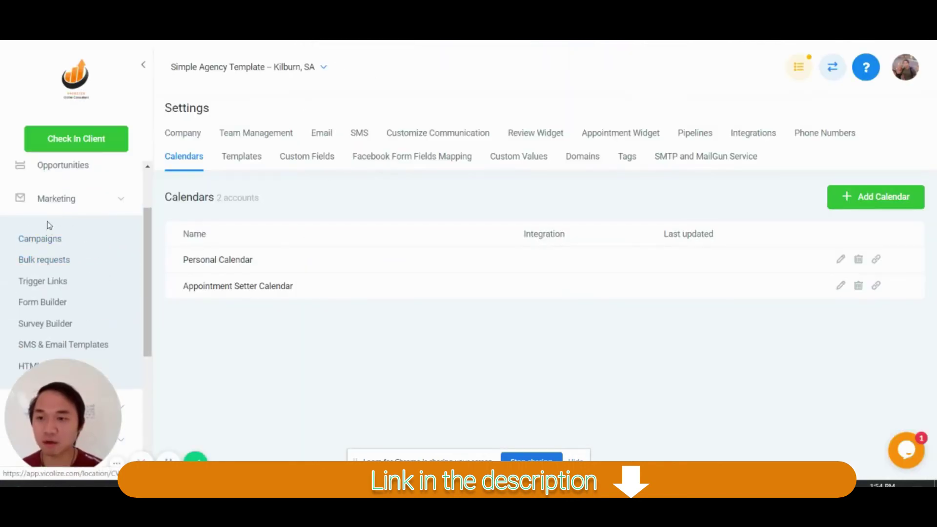
scroll(48, 219, "down", 1)
- On the Opportunities board, drag the test lead from SUCCESSFUL back to Appointment Set
left_click(53, 175)
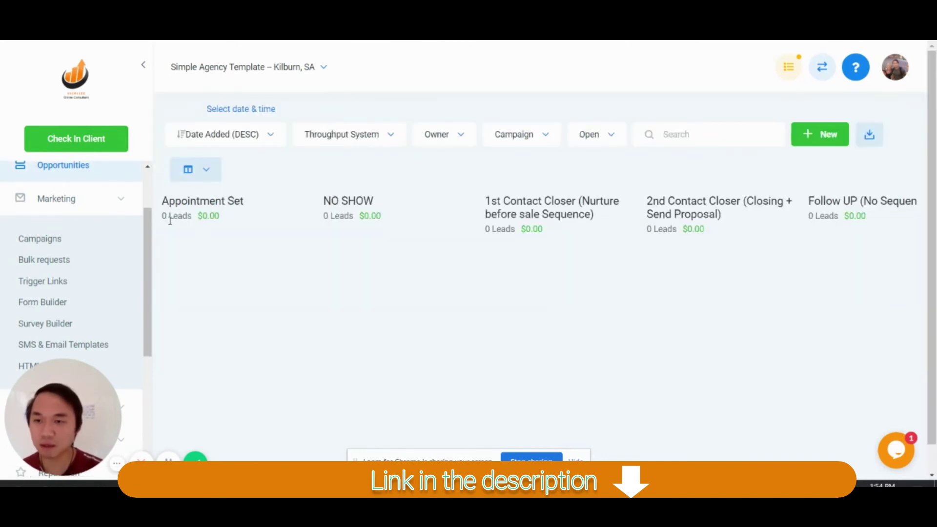
scroll(529, 262, "down", 1)
scroll(701, 275, "right", 5)
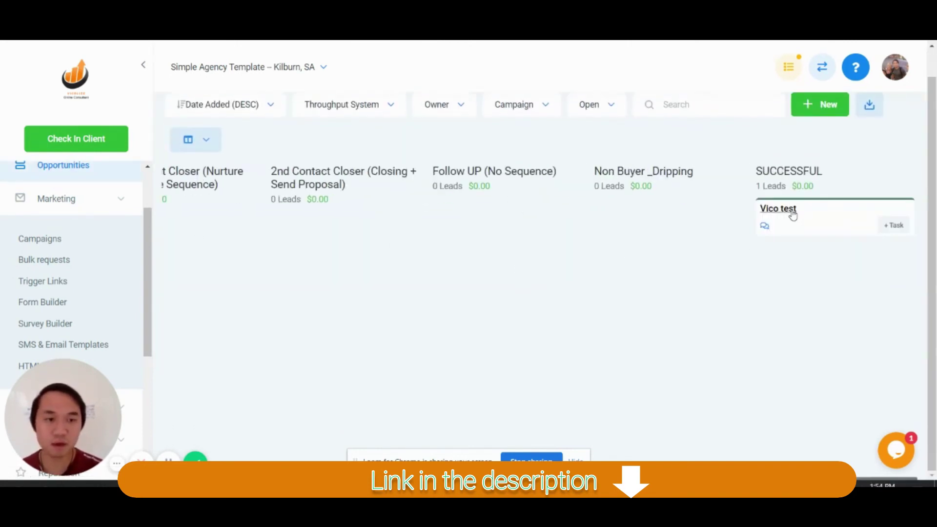
left_click_drag(791, 215, 210, 236)
- In the test lead's Additional Info, turn on Hide Empty Fields and return to the board
left_click(196, 230)
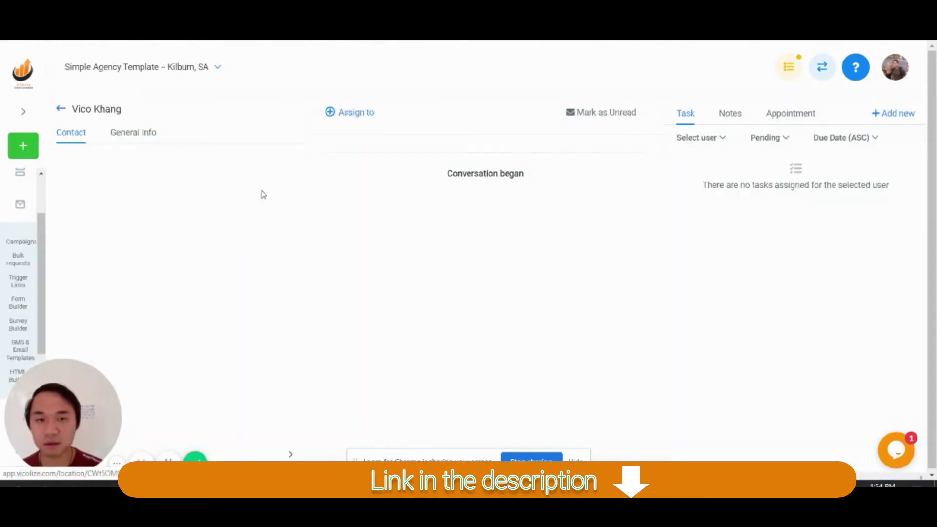
left_click(208, 137)
left_click_drag(76, 362, 477, 348)
scroll(139, 298, "down", 10)
scroll(144, 303, "up", 10)
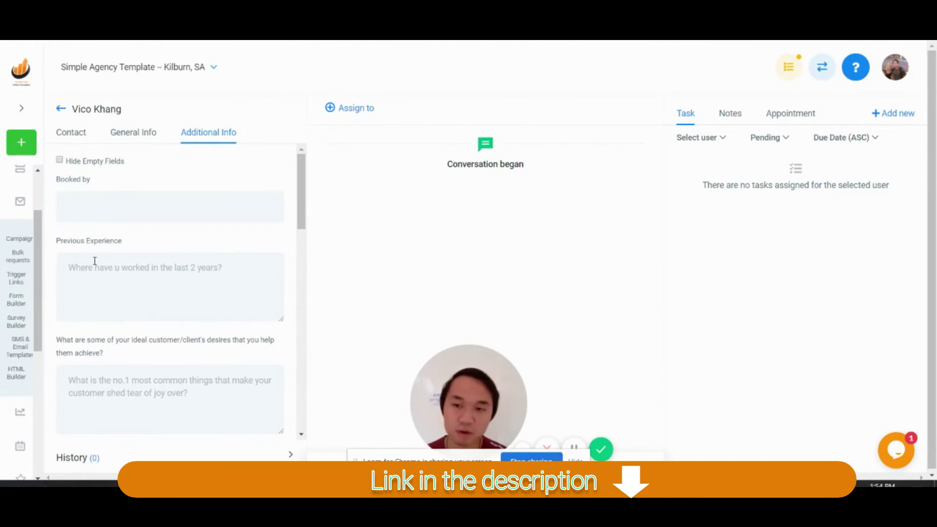
scroll(83, 253, "down", 3)
scroll(55, 190, "up", 3)
left_click(59, 161)
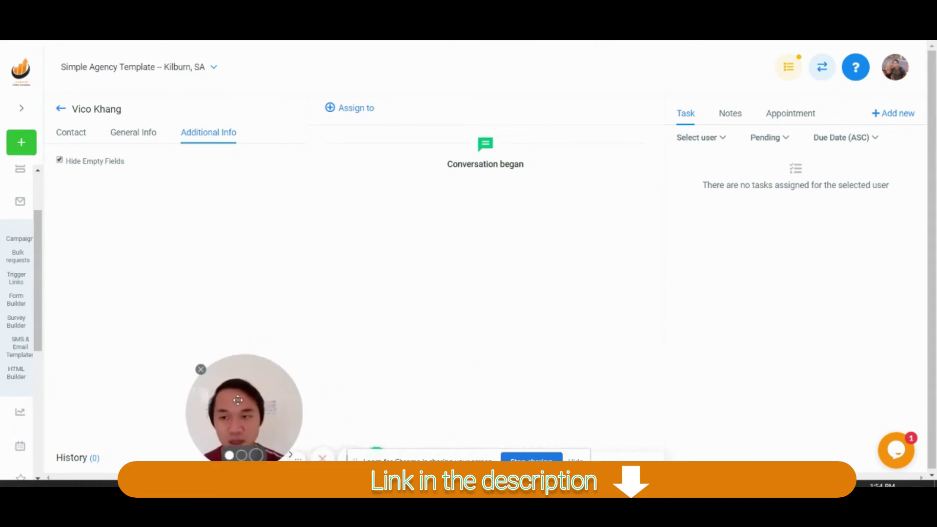
left_click(61, 108)
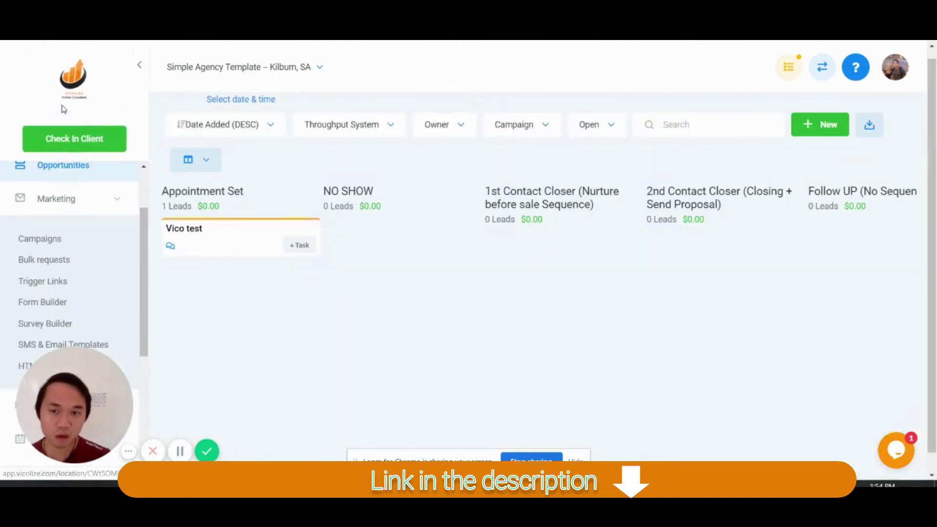
- Open Campaigns and expand Training to reveal its two drafts and the published Recruitment campiagn
left_click(27, 240)
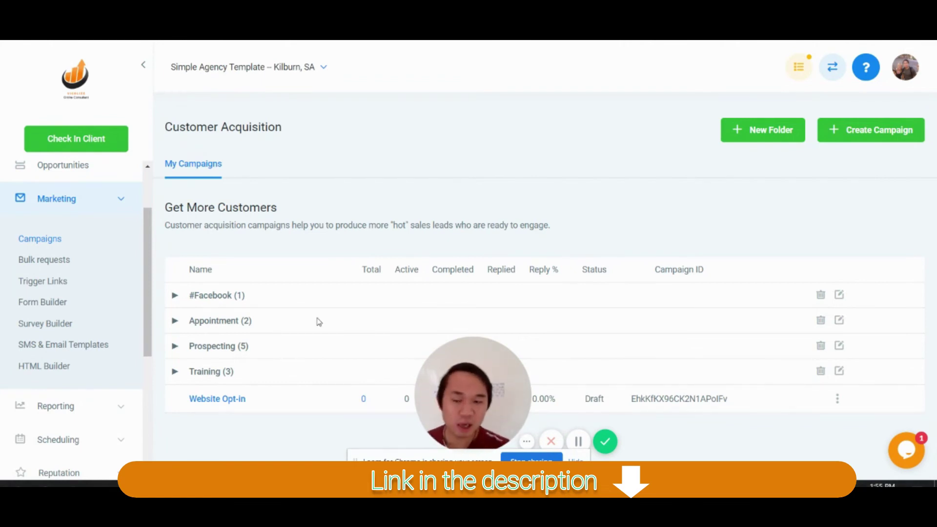
left_click_drag(470, 386, 664, 392)
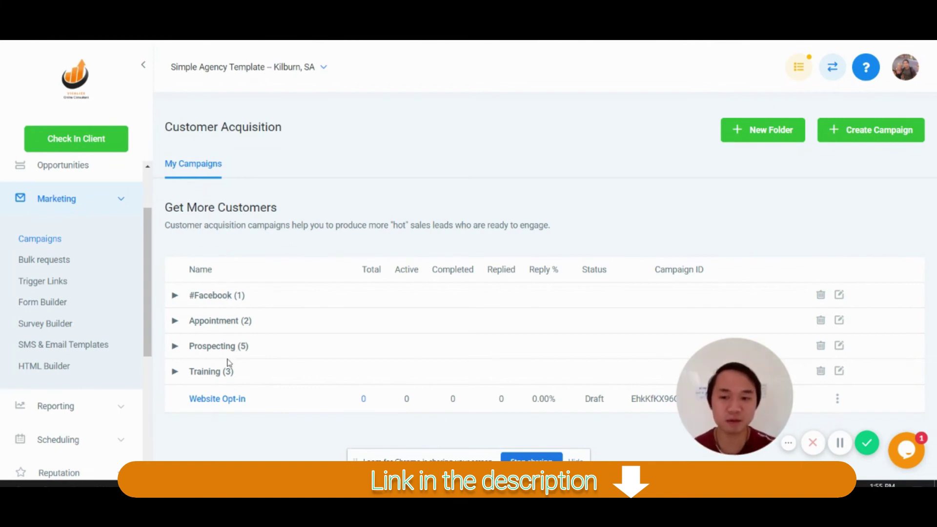
left_click(213, 373)
scroll(226, 380, "down", 1)
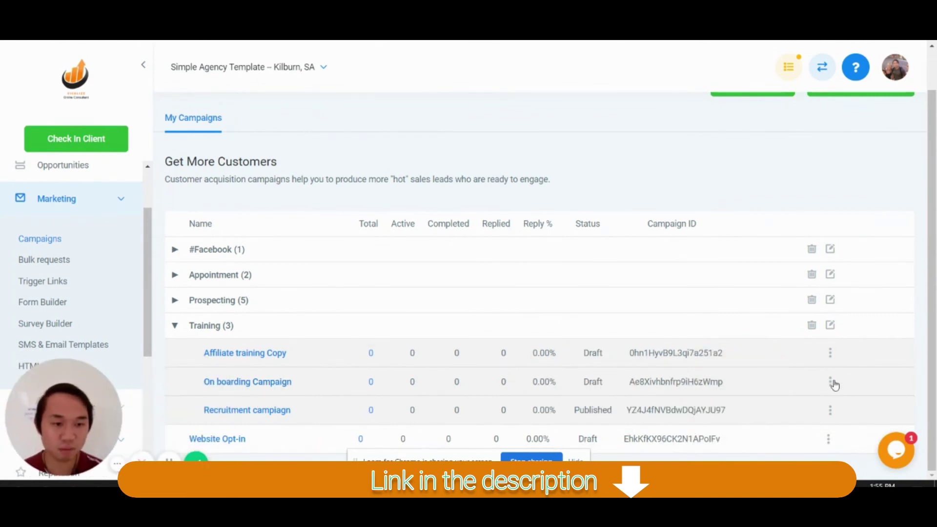
- Move the On boarding Campaign into the Prospecting folder
left_click(832, 383)
mouse_move(763, 447)
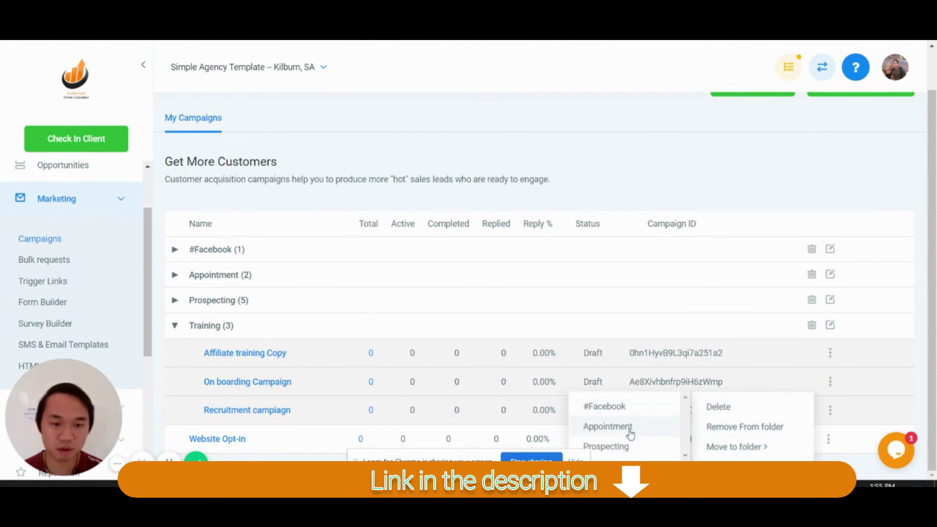
left_click(628, 446)
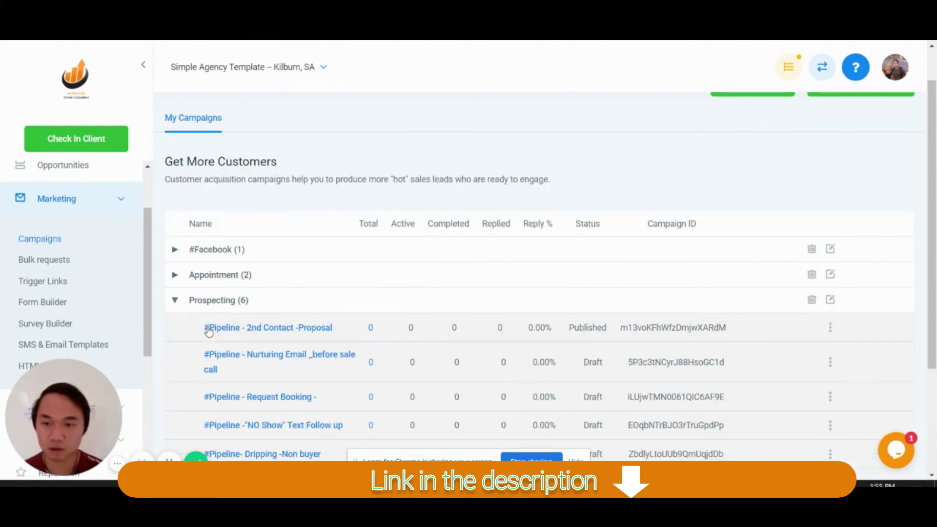
- Rename the campaign to '#Pipeline -On boarding Campaign' and return to the campaign list
scroll(290, 369, "down", 3)
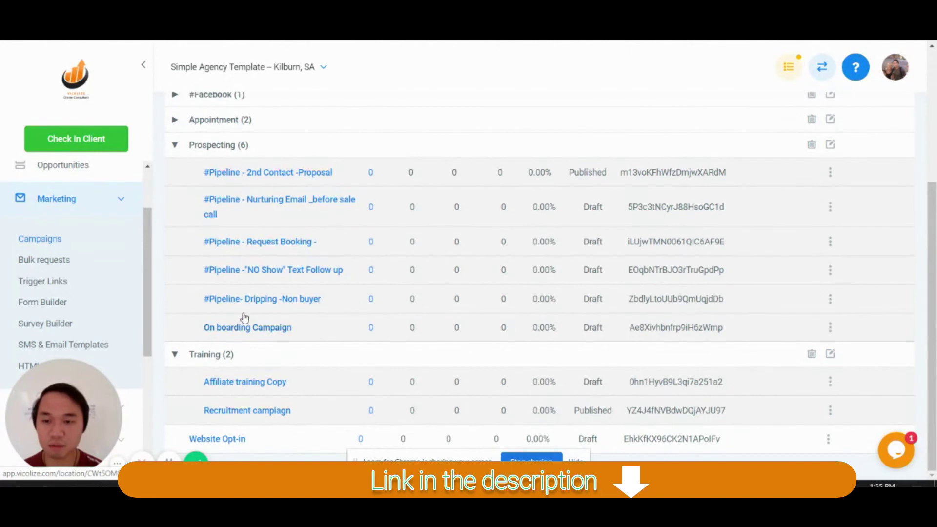
left_click(248, 327)
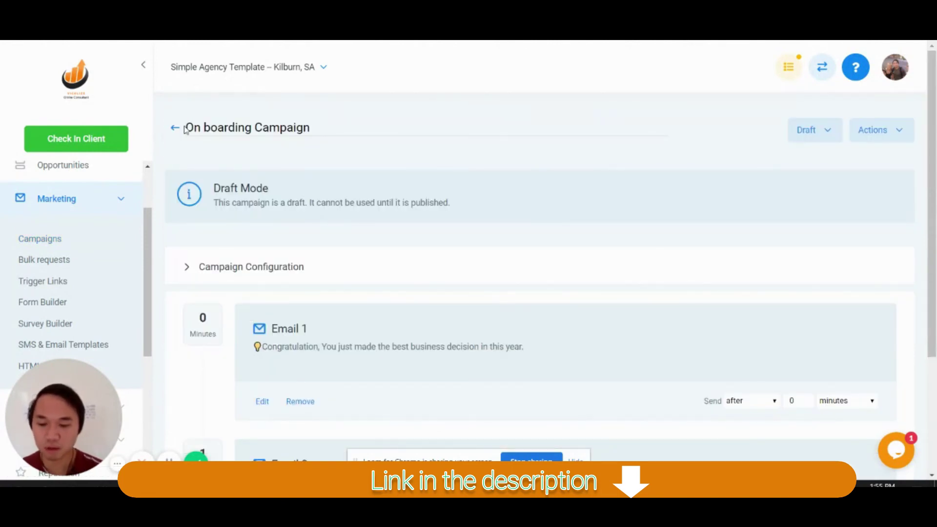
type("#Pipeline ")
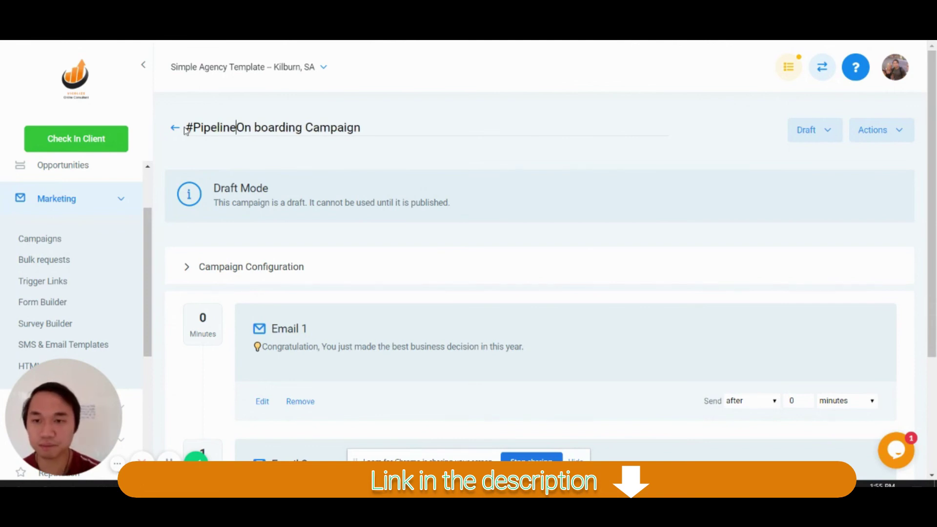
type("-")
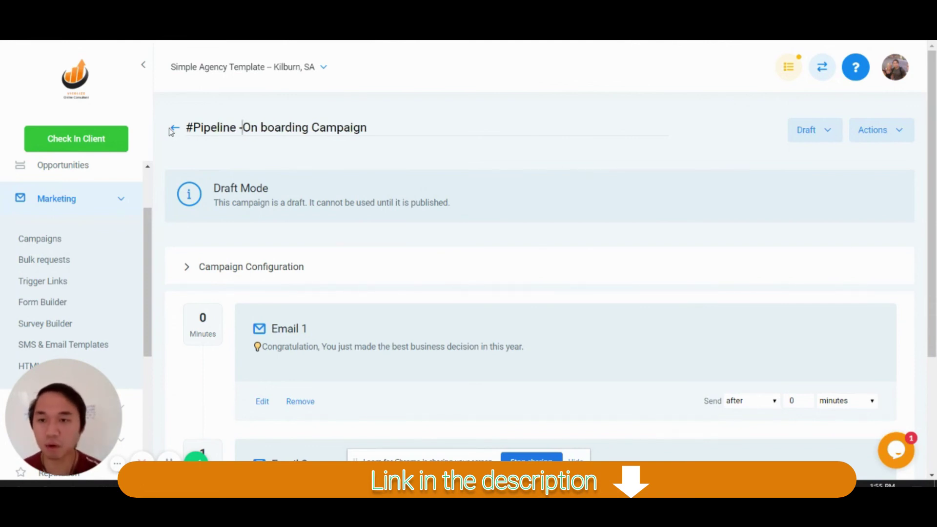
left_click(174, 128)
scroll(297, 295, "down", 4)
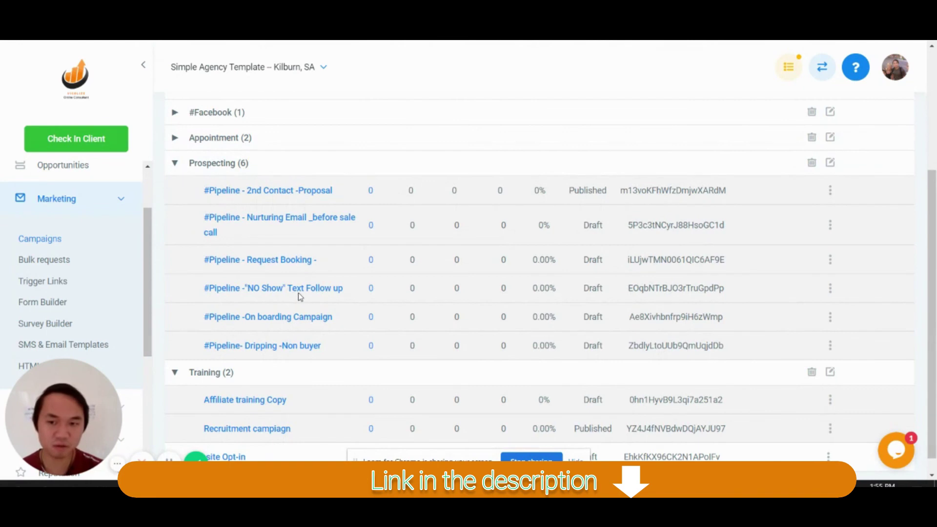
scroll(299, 297, "down", 1)
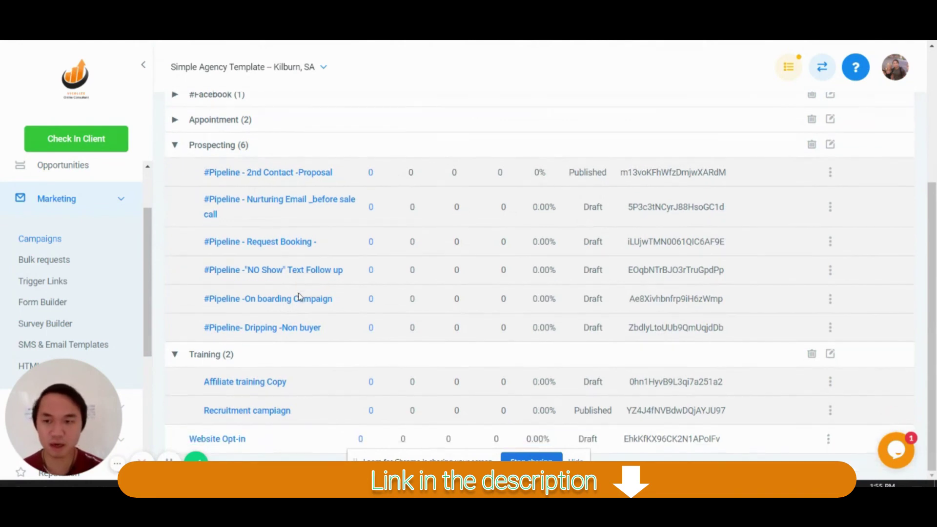
- Browse the Affiliate training Copy email sequence down to Emails 14 and 15, each sent after 7 days
left_click(279, 384)
scroll(276, 382, "down", 10)
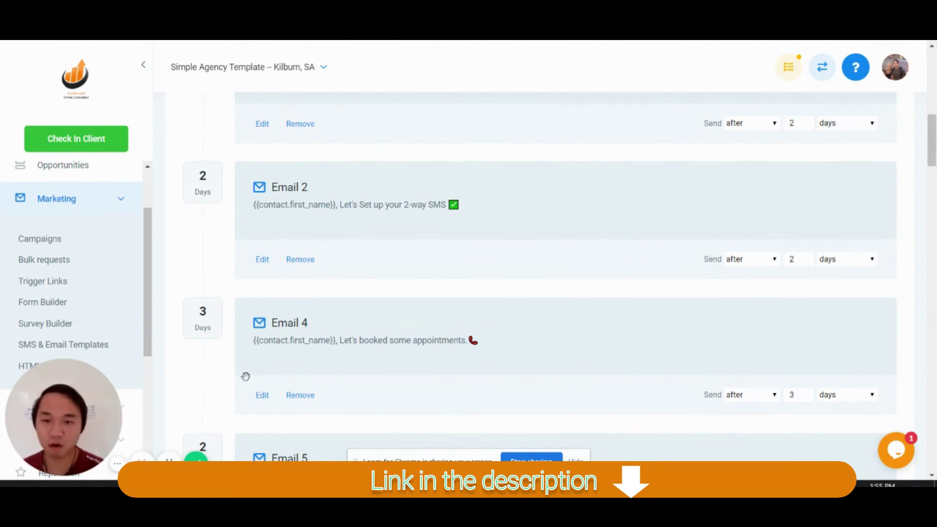
scroll(247, 351, "down", 7)
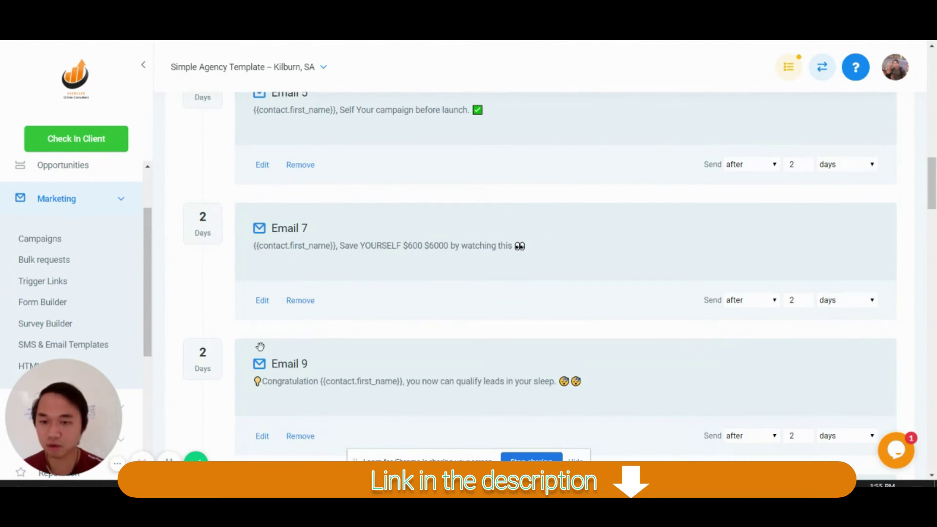
scroll(260, 346, "down", 6)
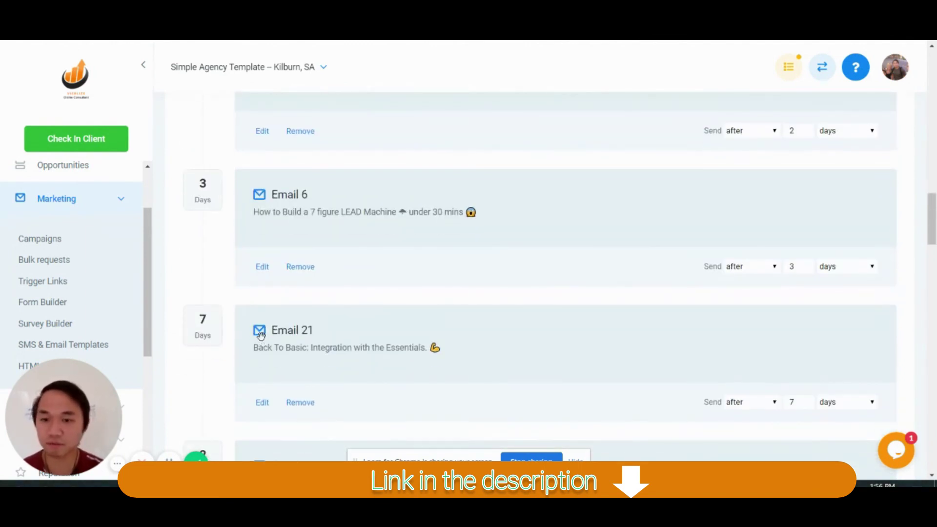
scroll(257, 318, "down", 13)
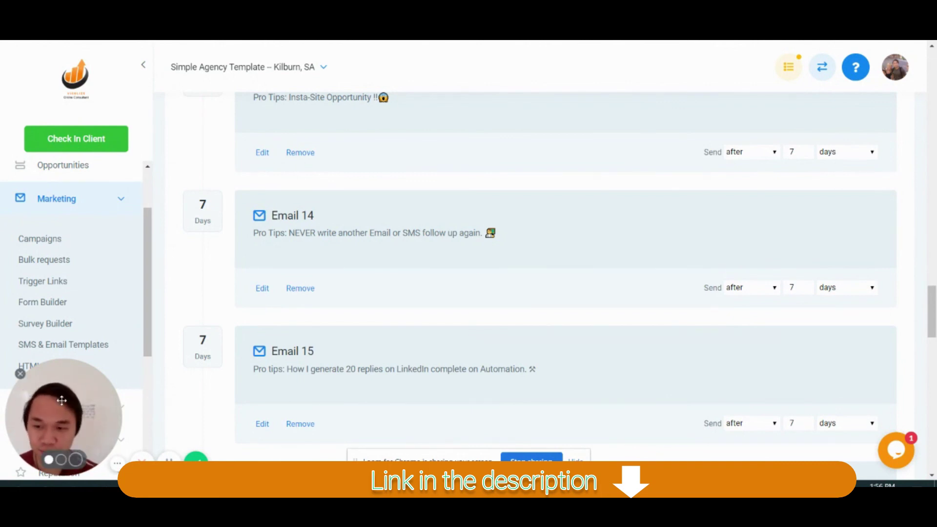
left_click_drag(59, 402, 752, 307)
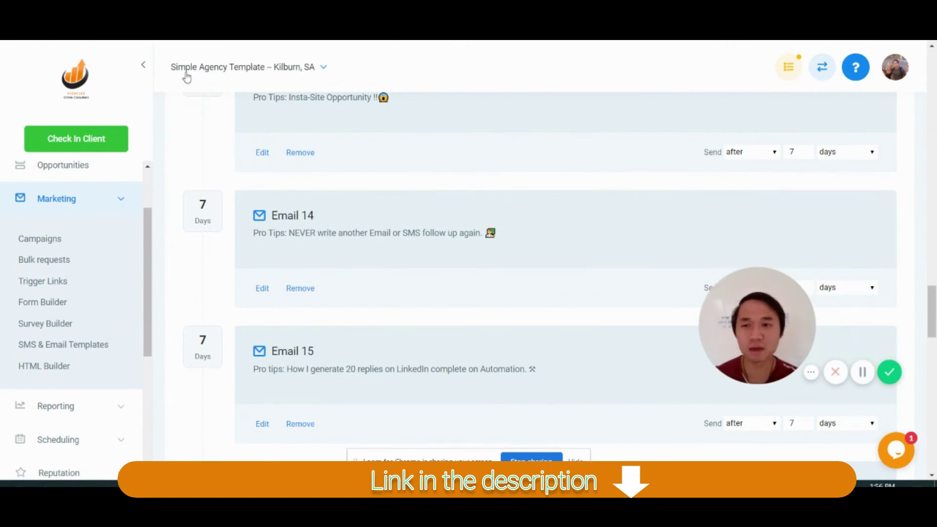
scroll(76, 322, "up", 2)
- Collapse the Marketing navigation section and open the Opportunities pipeline board
left_click(72, 284)
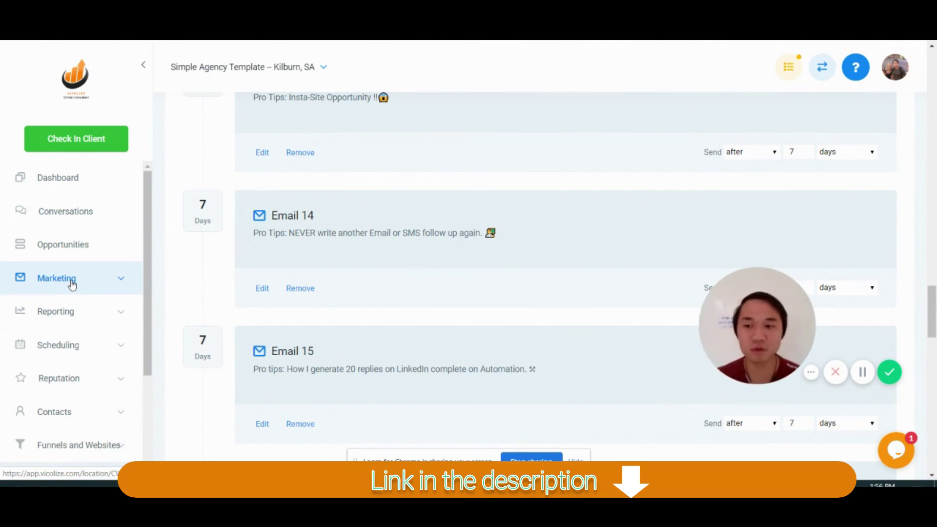
left_click(73, 283)
left_click(72, 283)
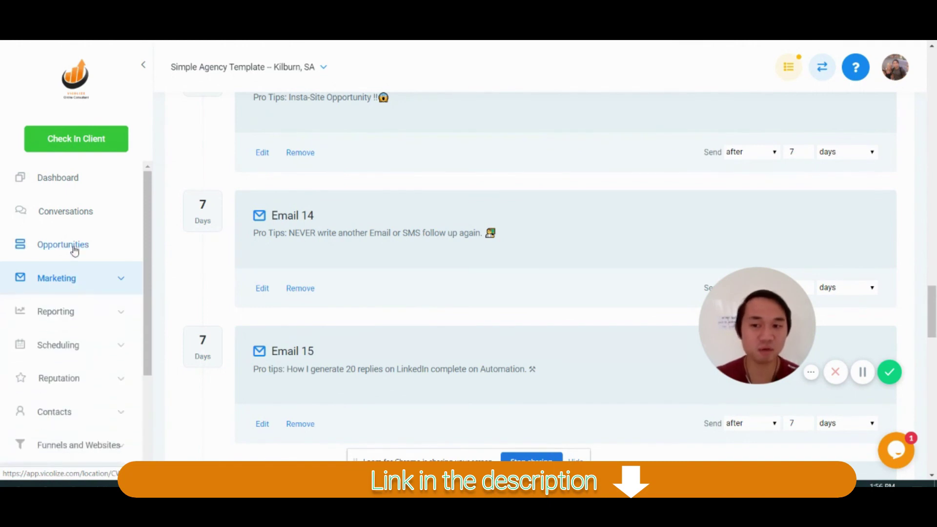
left_click(74, 248)
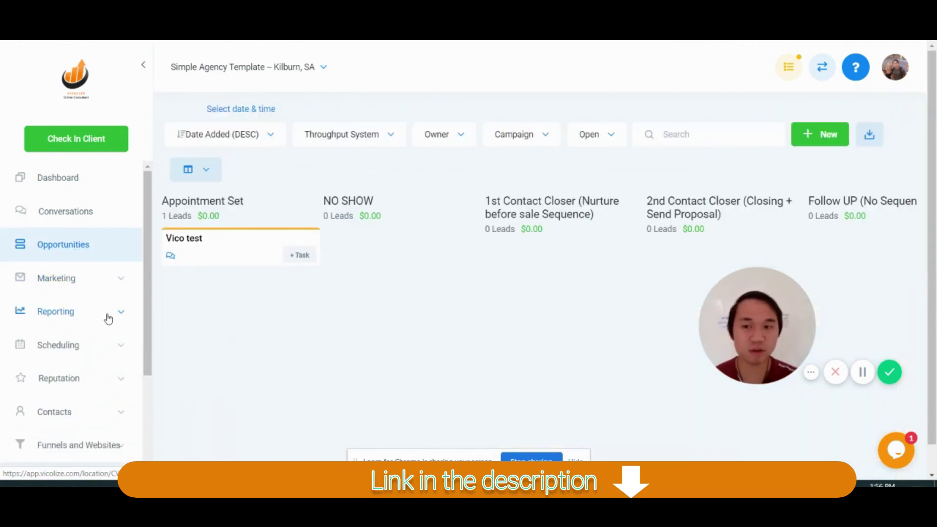
- Open Triggers and collapse the #Facebook and #Pipeline rule folders
scroll(77, 359, "down", 3)
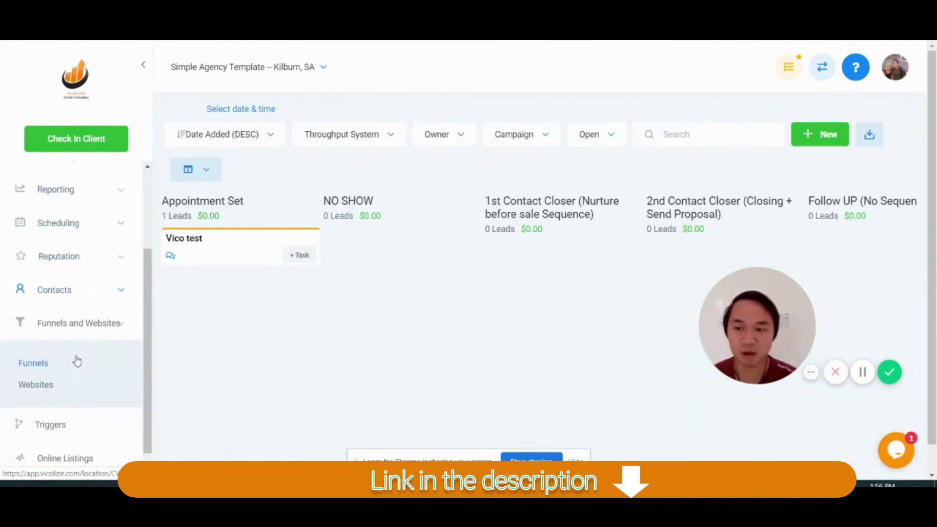
left_click(61, 428)
left_click(229, 209)
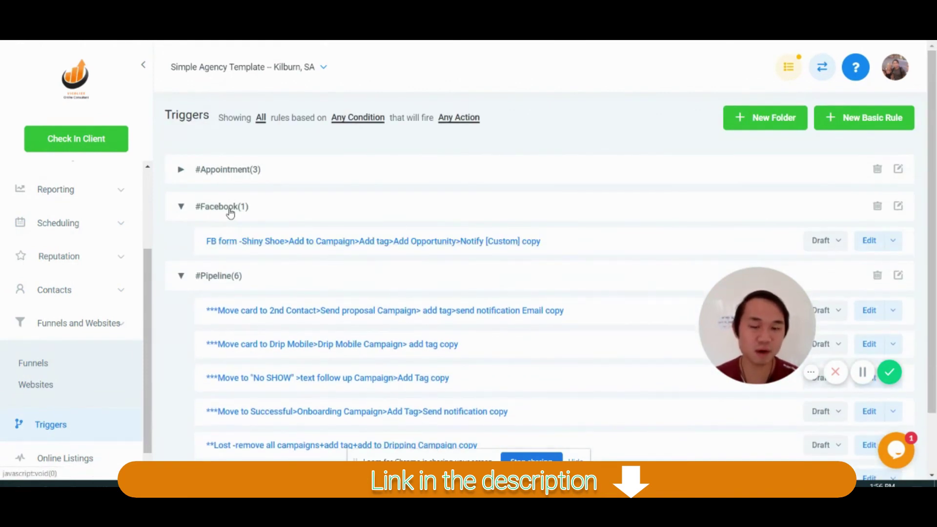
left_click(229, 210)
left_click(226, 246)
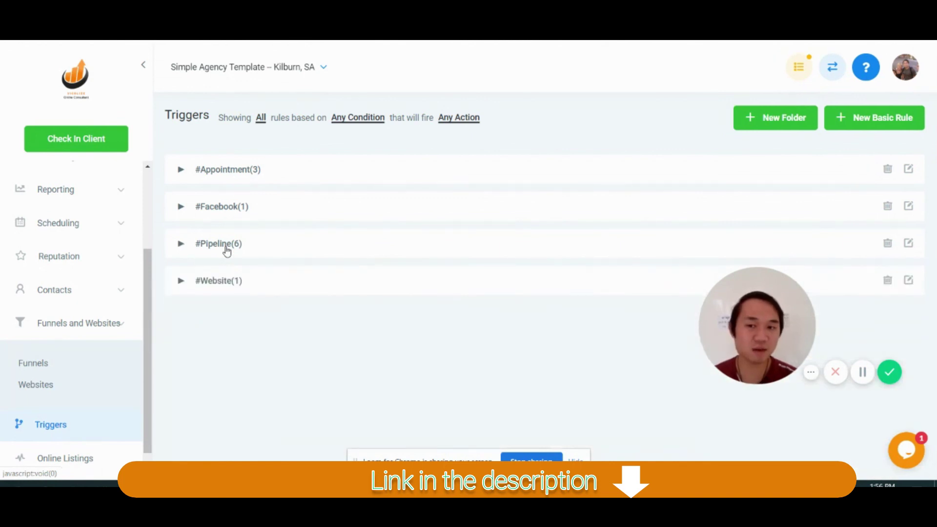